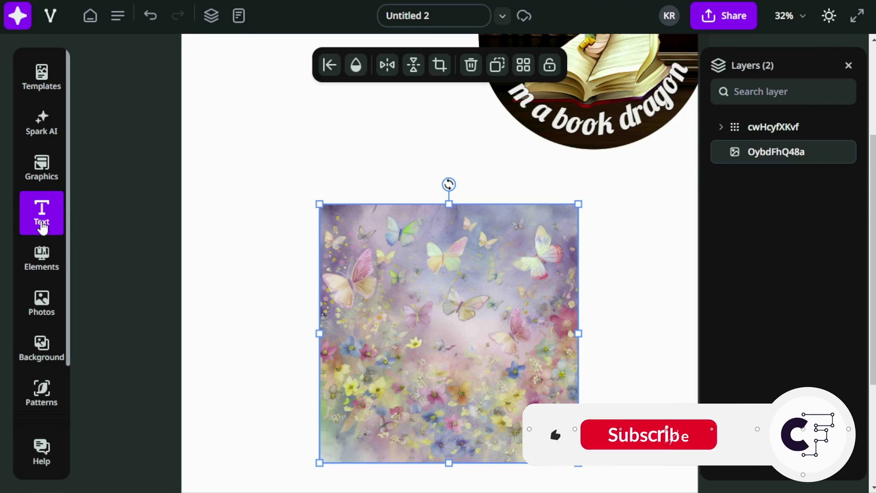
Step: Enlarge the book dragon image to about 1125x1125 so it fills the round library background
click(41, 225)
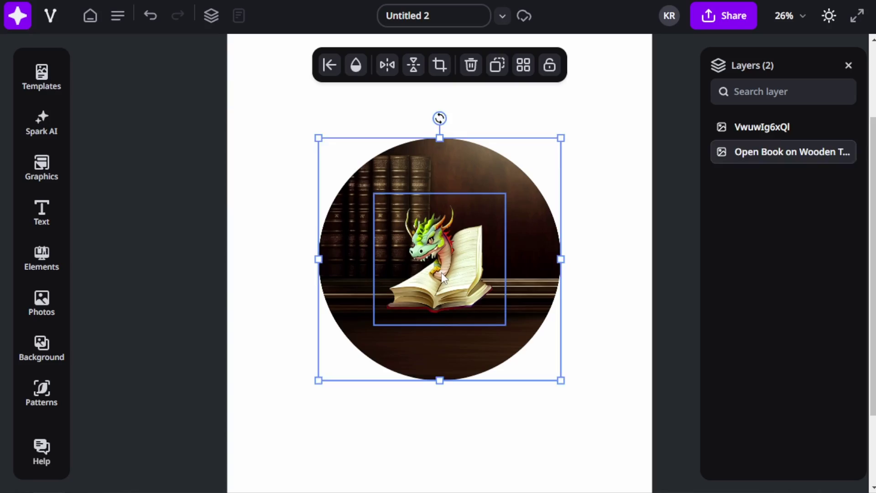
click(442, 272)
drag(505, 325, 456, 292)
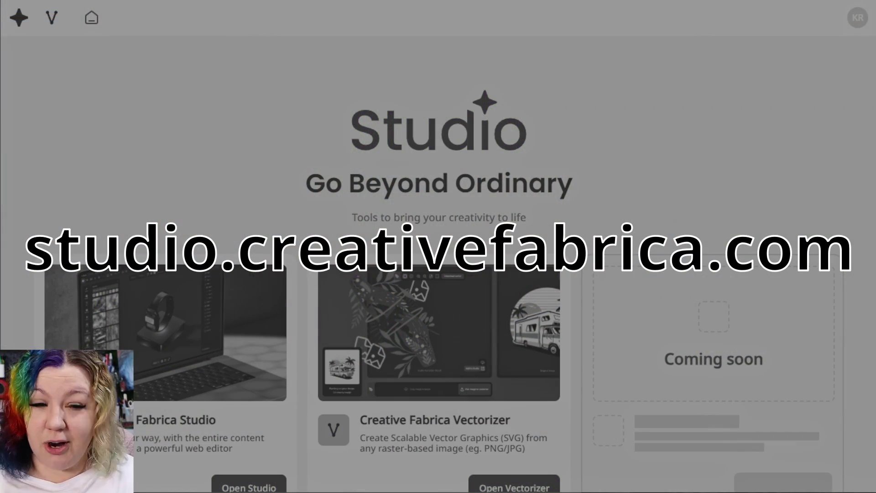
Step: Return to the Studio Home dashboard listing Night Sky, the book design and Untitled 0
scroll(219, 262, down, 5)
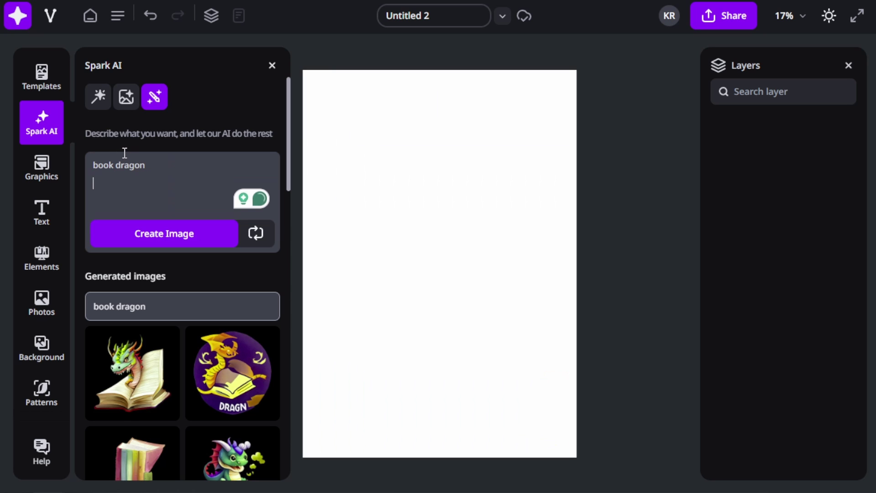
click(160, 234)
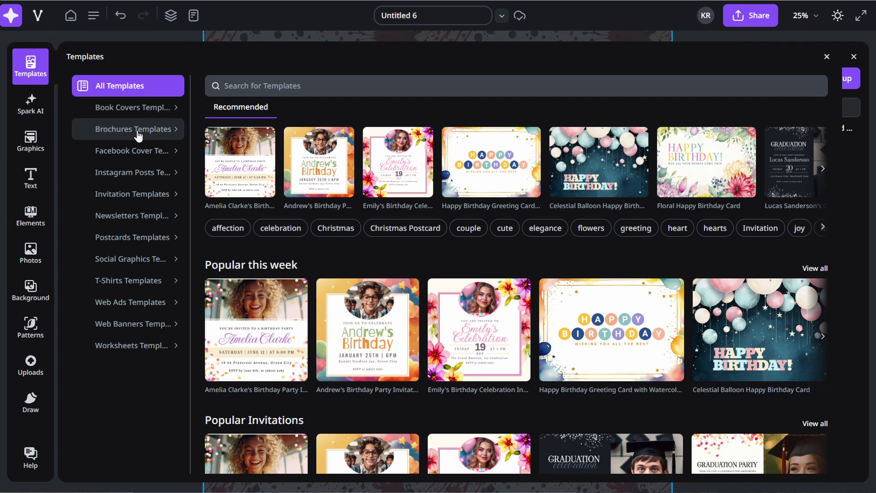
click(131, 151)
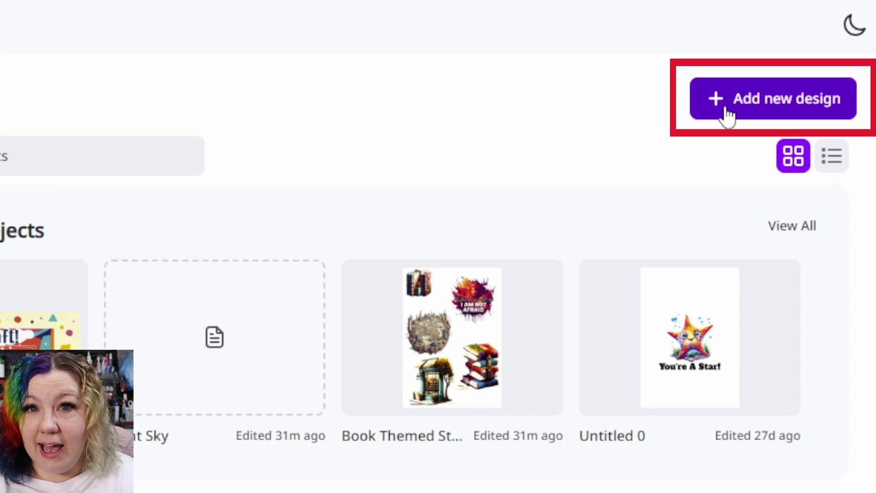
Step: Create a new design from the A4 Document preset (210 x 297 mm), opening as Untitled 2
click(727, 109)
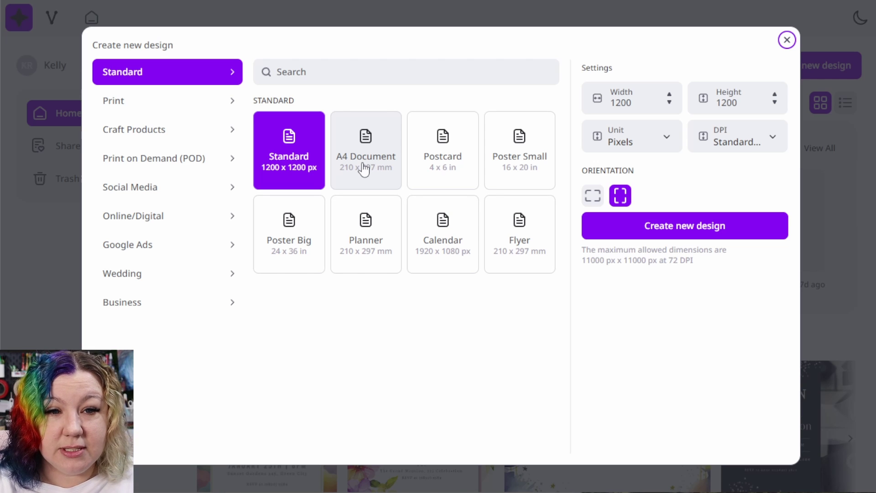
click(358, 171)
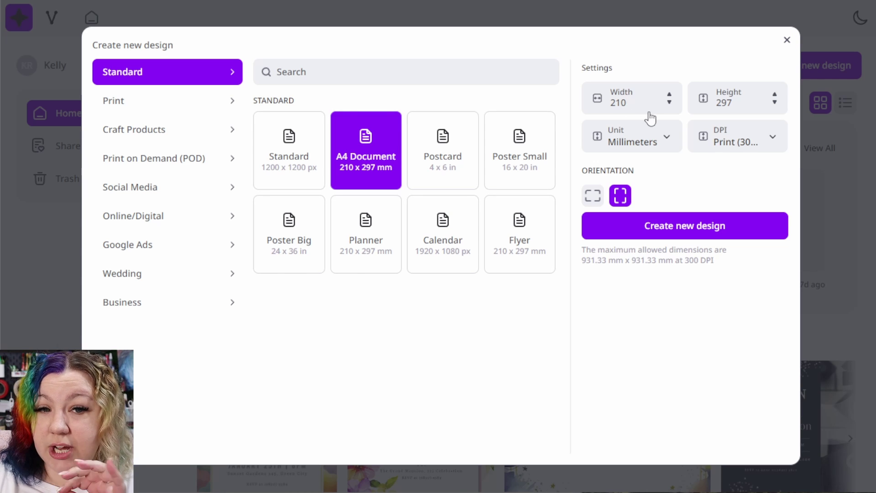
click(665, 136)
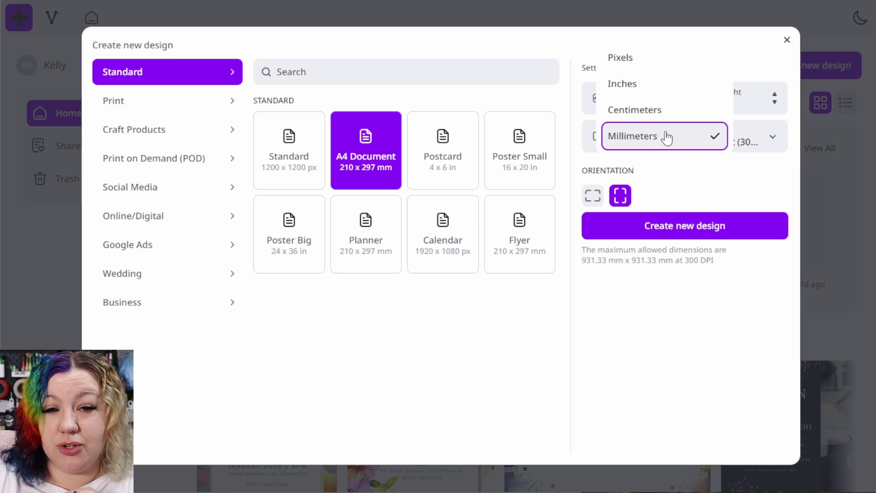
click(655, 89)
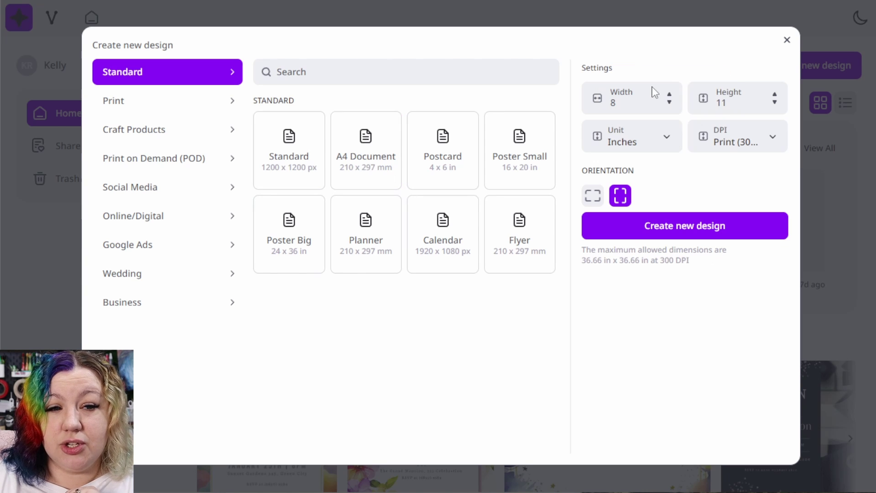
click(631, 103)
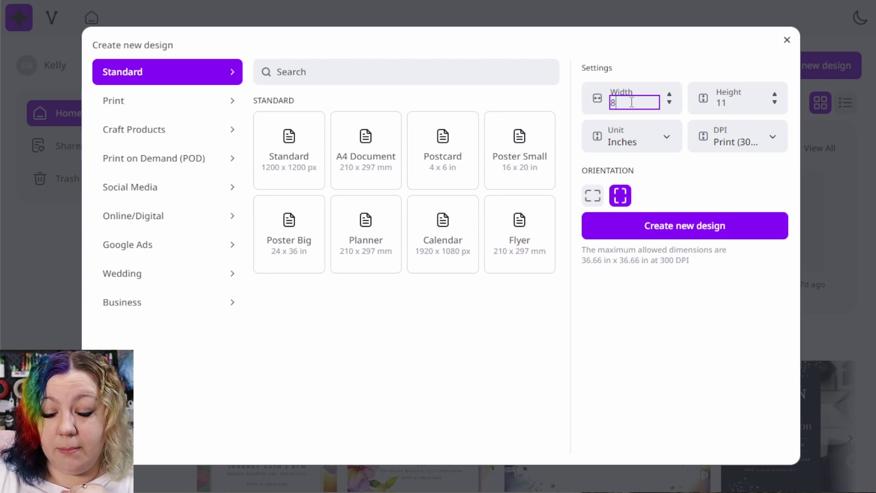
text(.5)
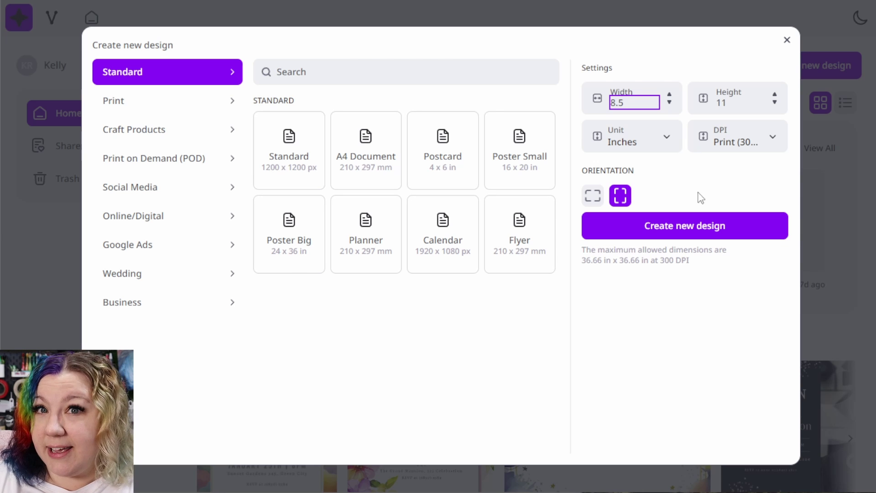
click(350, 162)
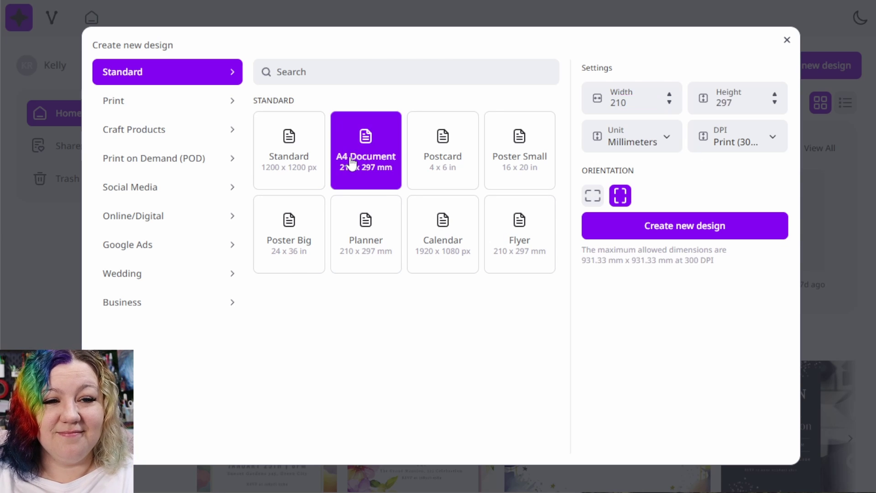
click(715, 232)
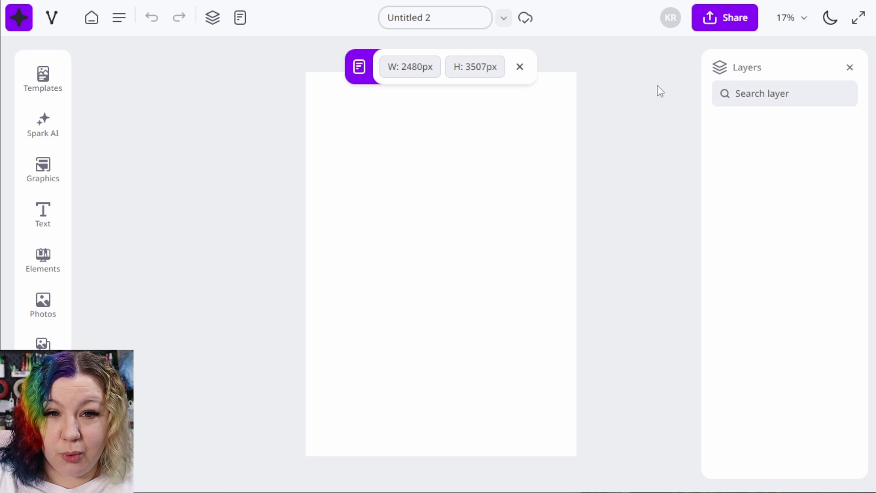
Step: Zoom in on the blank A4 page and switch the editor to dark mode
click(794, 26)
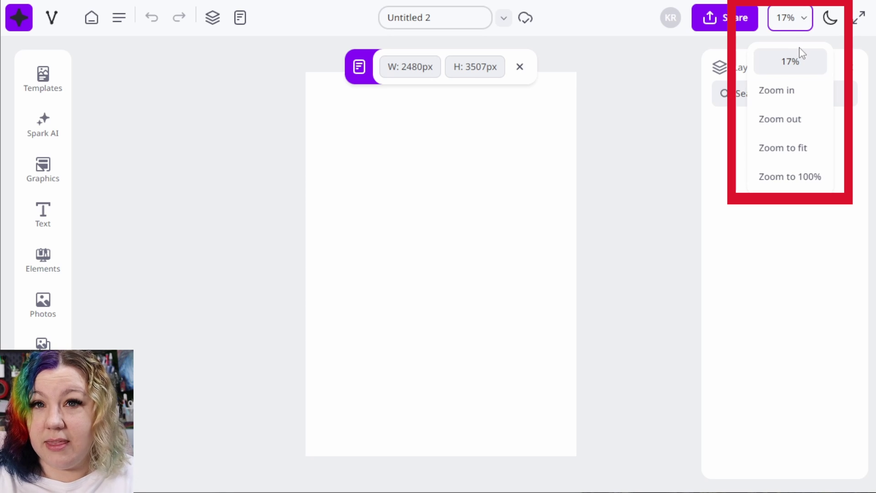
click(794, 107)
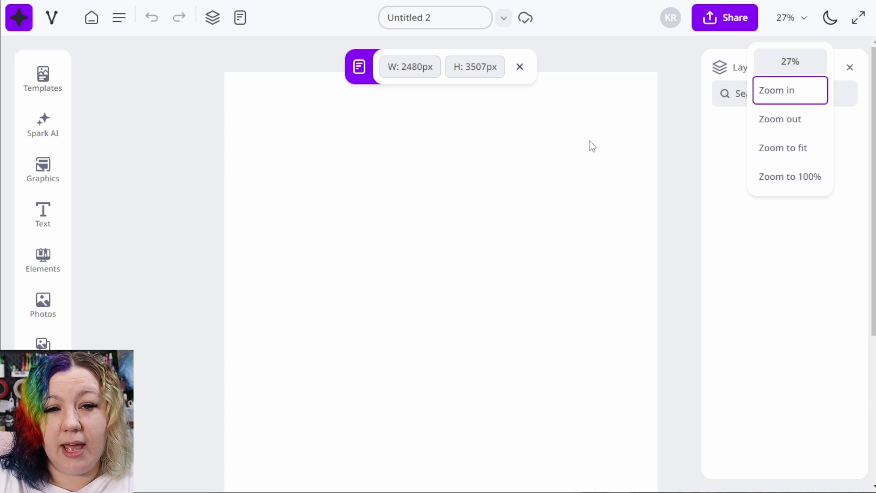
click(831, 20)
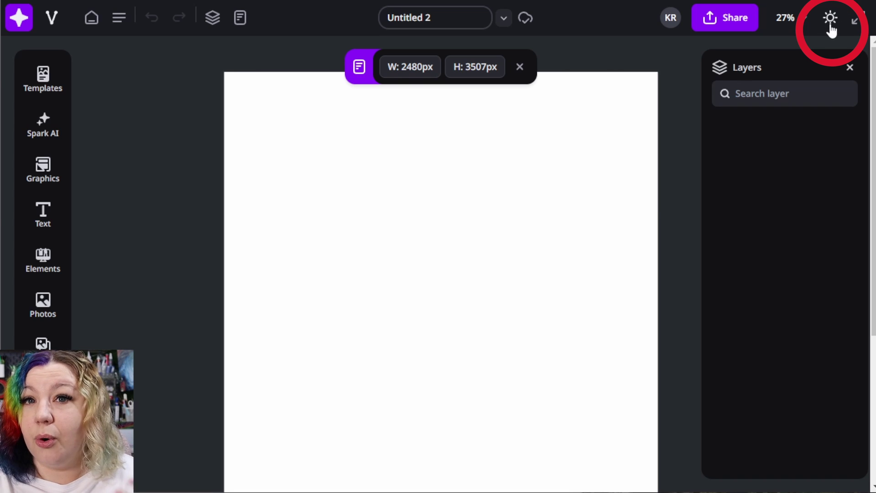
click(830, 19)
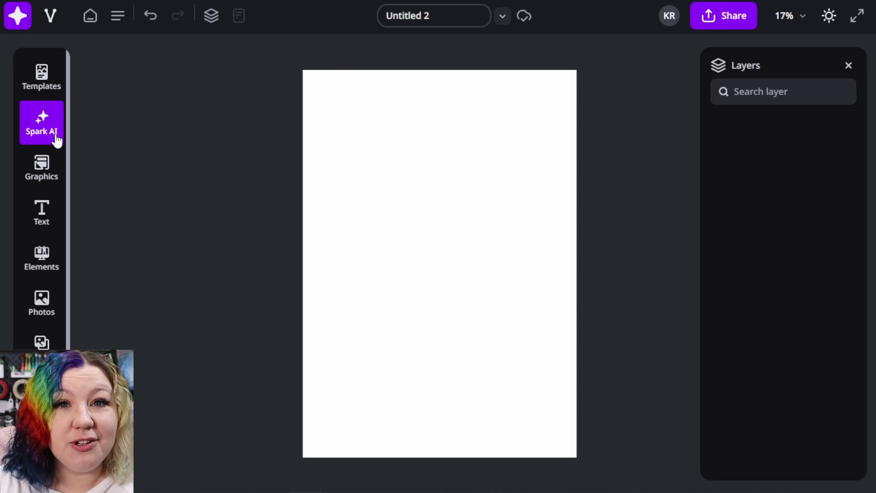
Step: Generate Spark AI images for 'book dragon' and add the dragon reading an open book
click(39, 138)
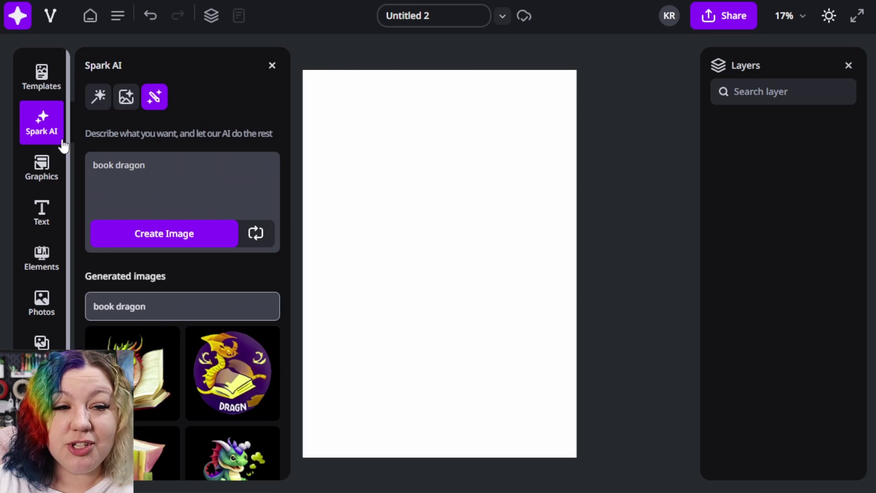
drag(145, 166, 102, 172)
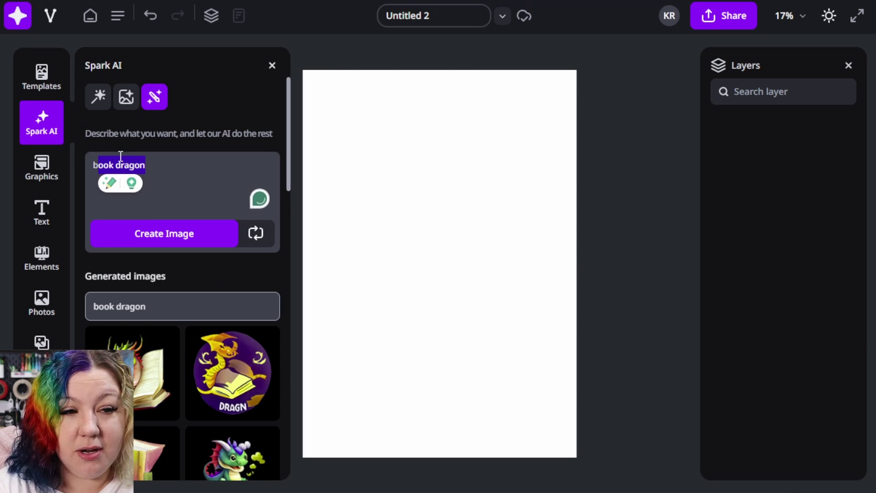
key(BackSpace)
key(BackSpace)
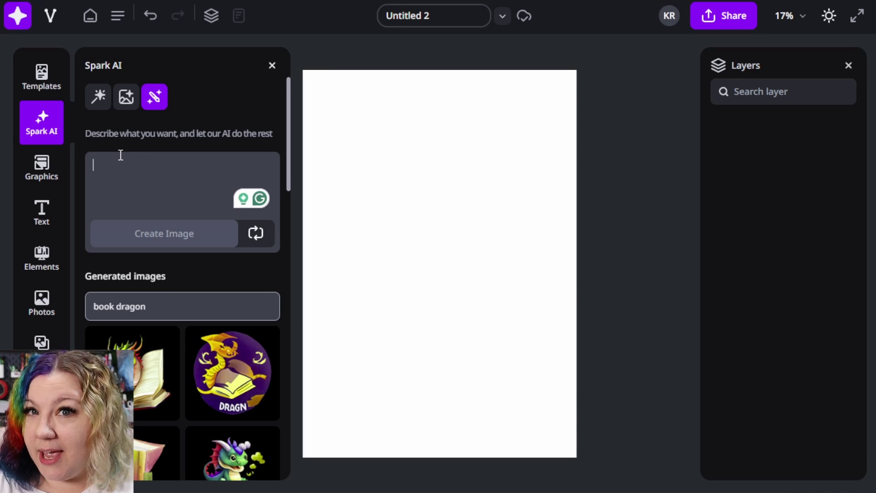
text(boo)
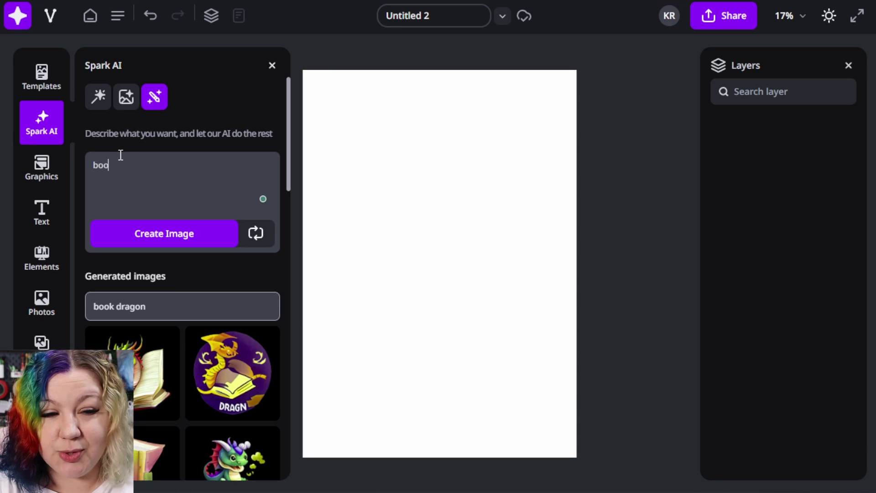
text(k dragon)
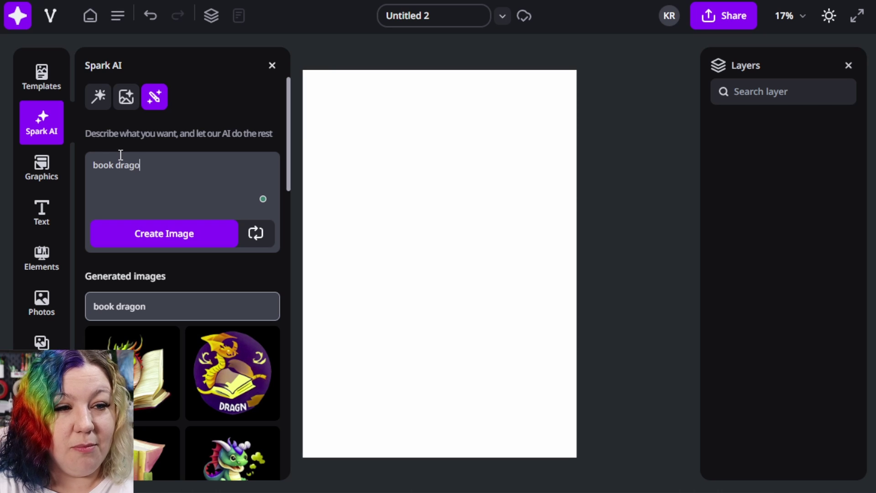
key(Return)
click(159, 235)
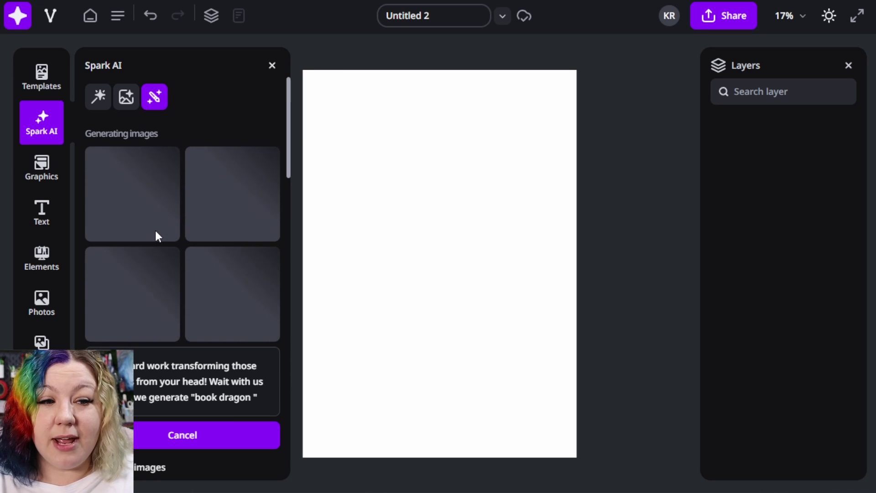
scroll(176, 259, down, 5)
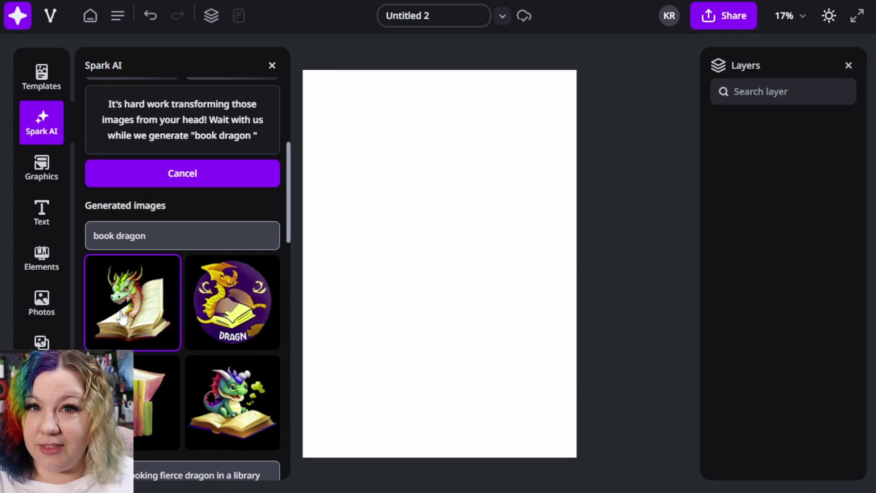
click(123, 317)
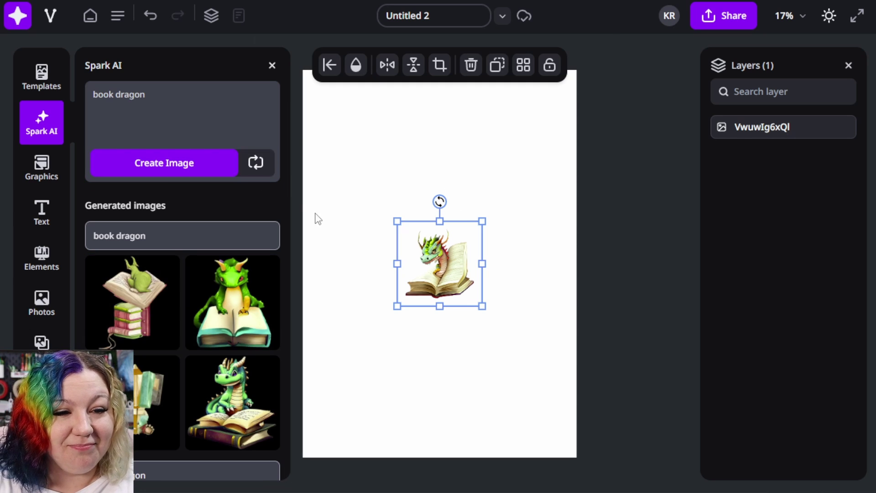
Step: Search backgrounds for 'library' and add the Open Book on Wooden table scene behind the dragon
click(317, 219)
scroll(378, 309, up, 5)
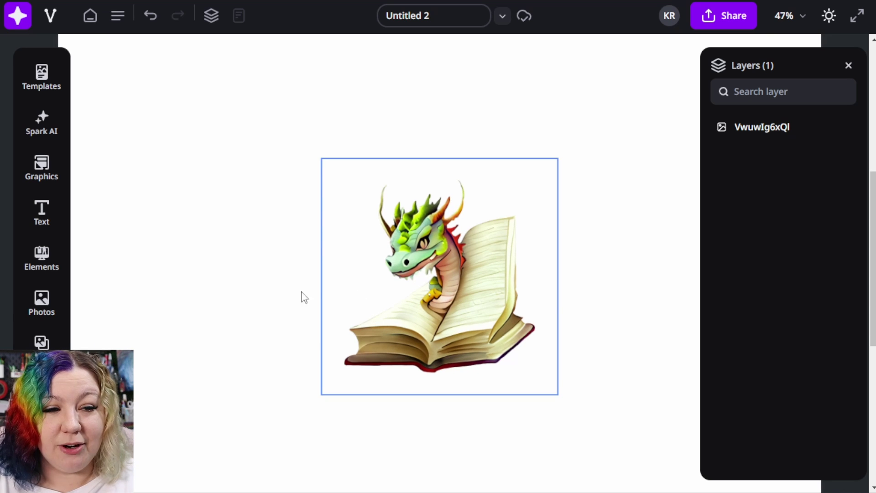
click(41, 340)
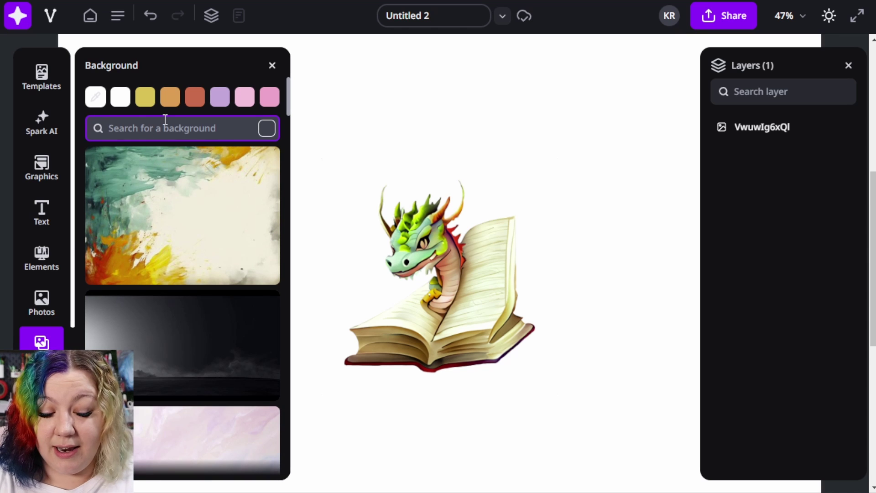
scroll(201, 262, down, 5)
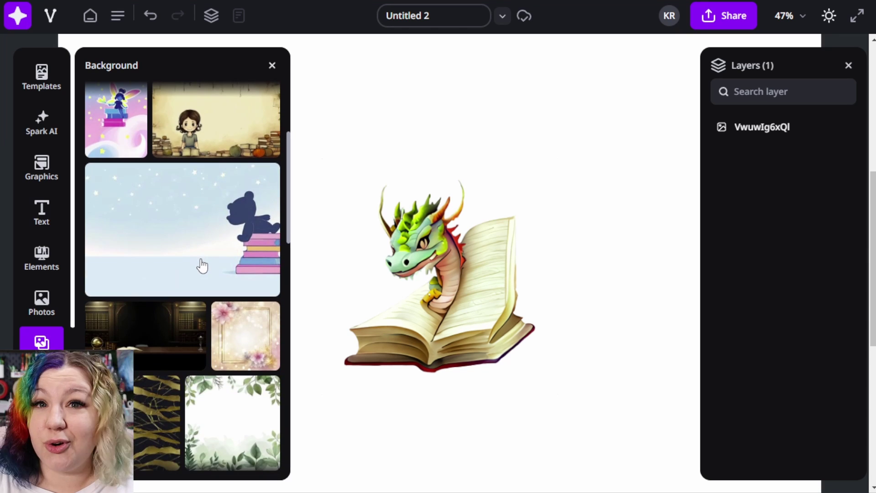
scroll(202, 266, down, 8)
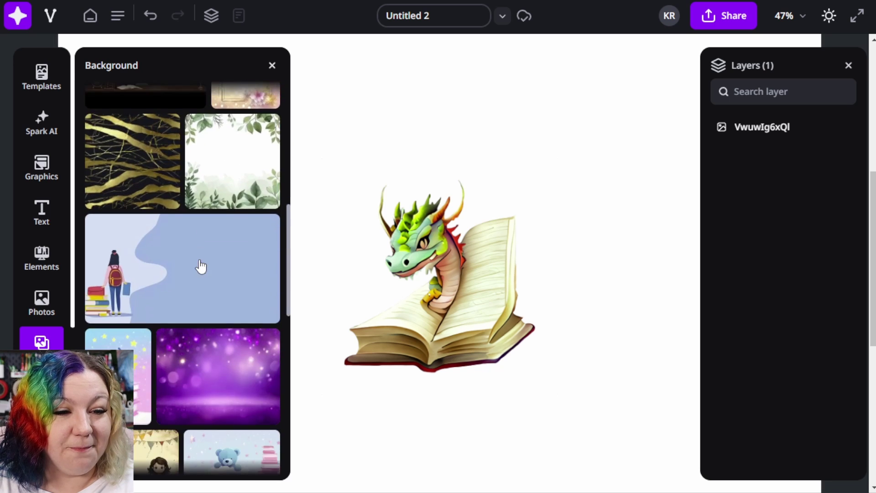
key(ctrl+minus)
click(150, 219)
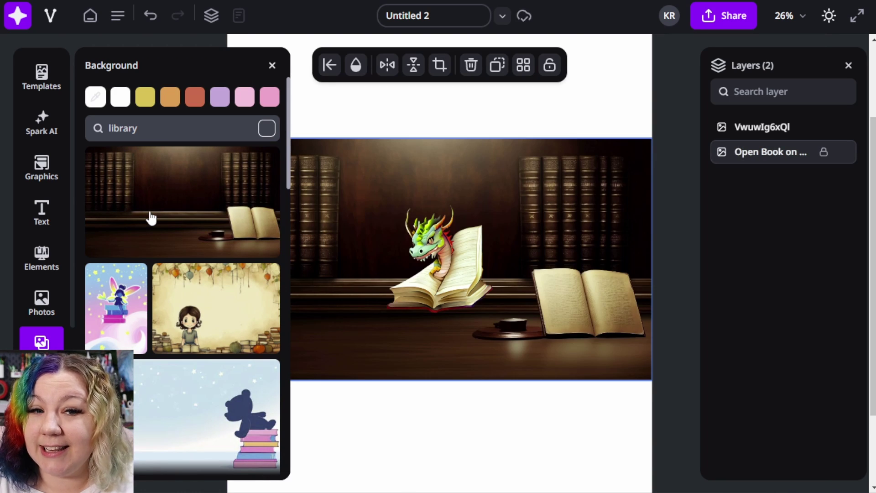
Step: Crop the library background into a circle and slide the photo so bookshelves fill it
click(440, 173)
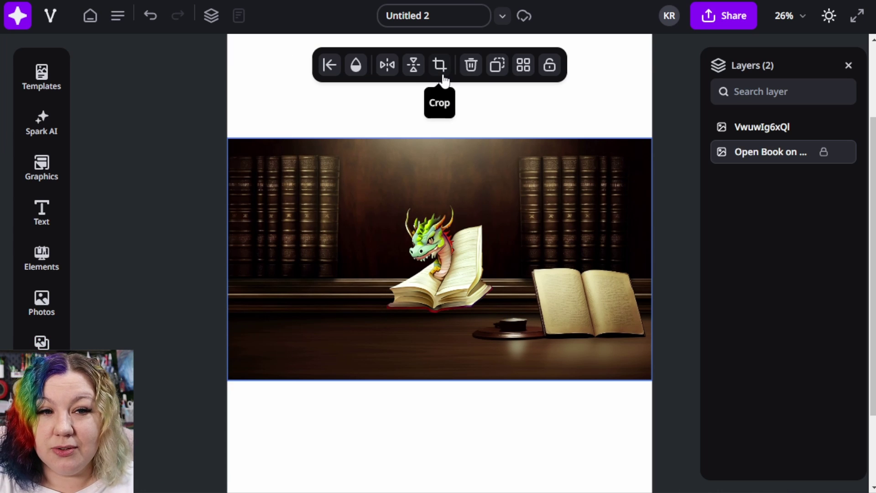
click(442, 73)
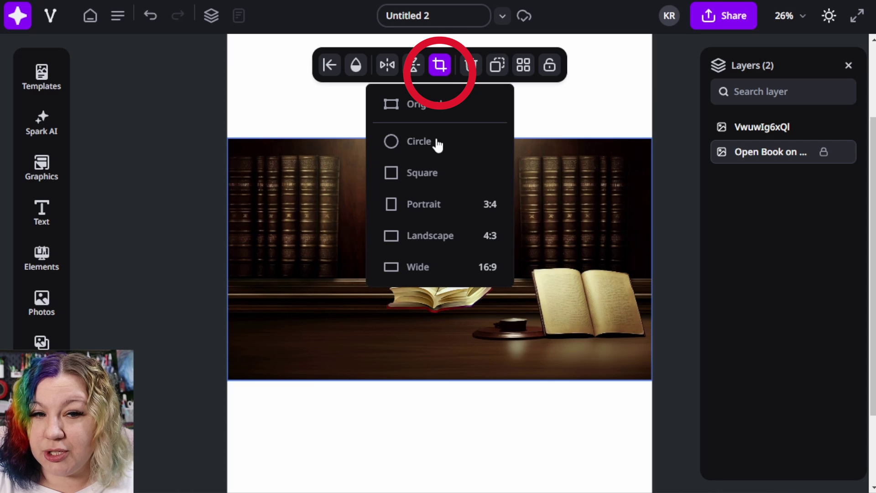
click(411, 147)
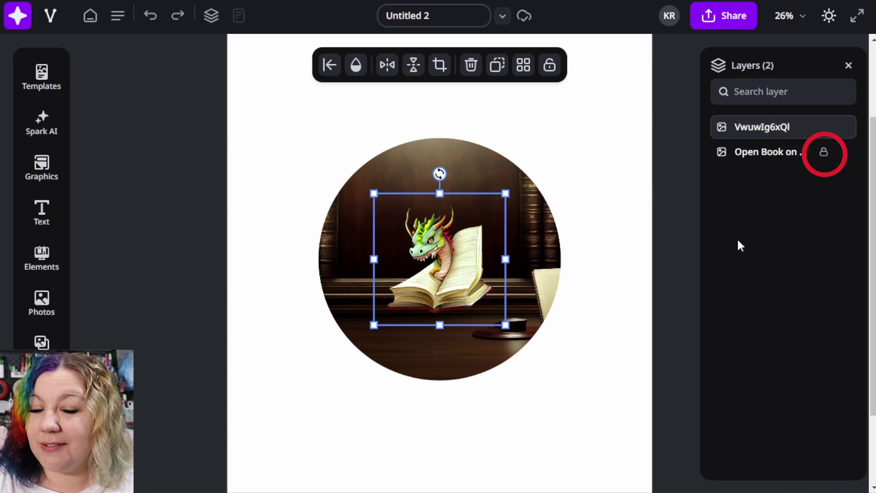
click(824, 152)
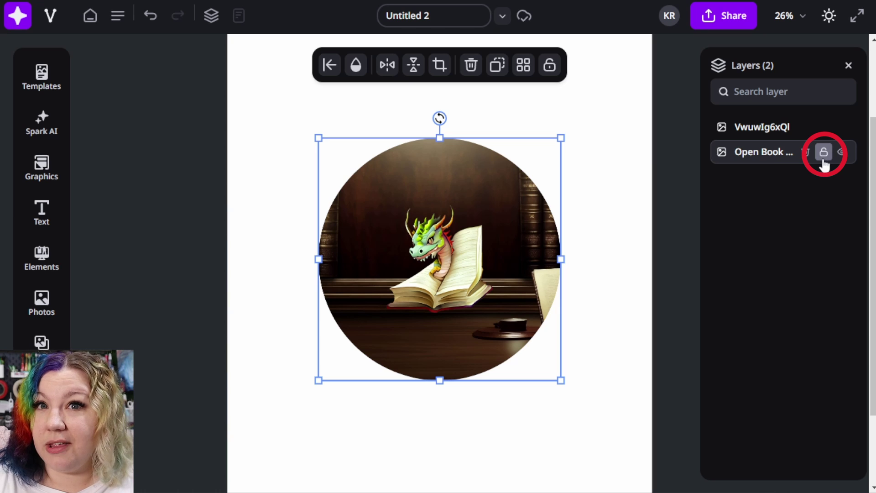
double_click(433, 162)
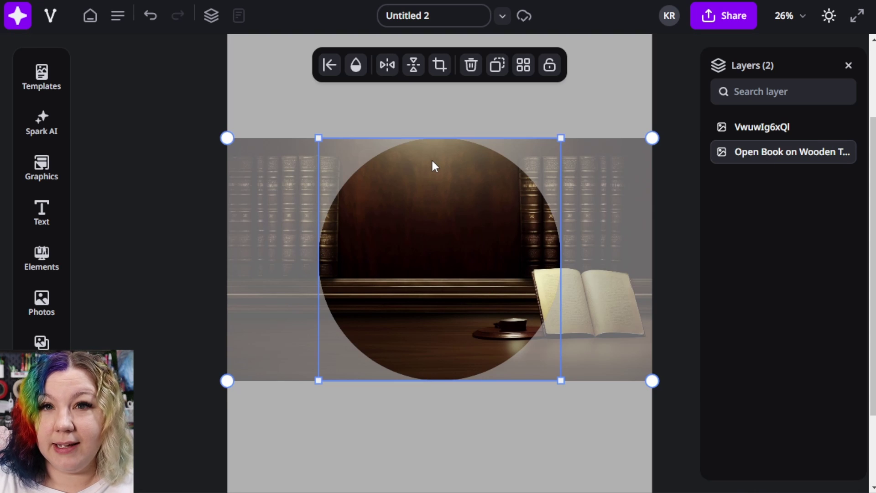
drag(432, 161, 615, 201)
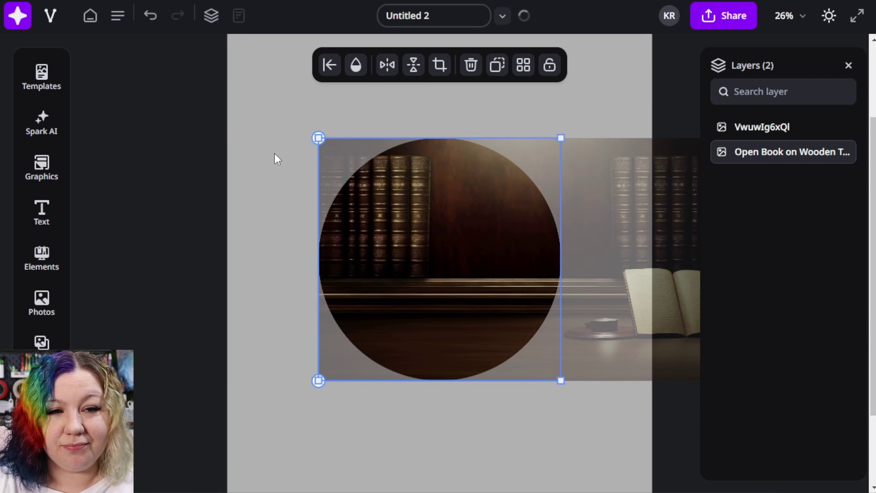
Step: Resize the dragon to fit inside the circle and centre it
click(502, 305)
drag(505, 328, 456, 296)
drag(537, 353, 566, 376)
drag(484, 299, 480, 294)
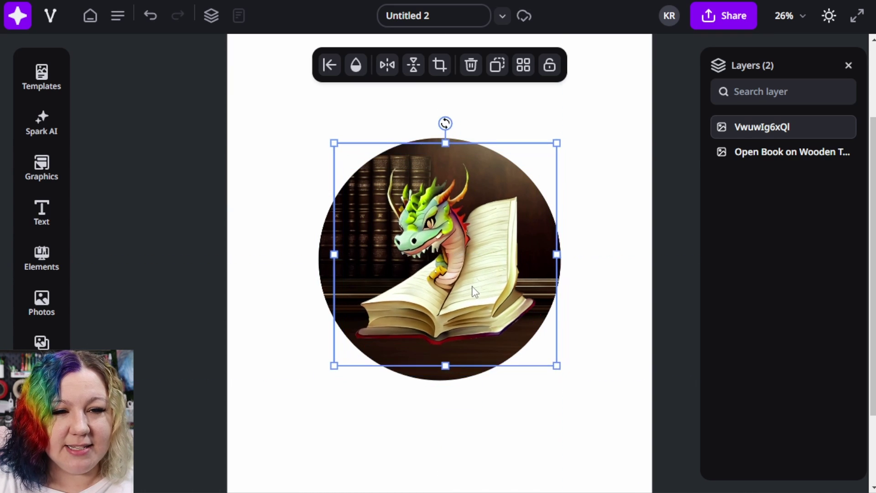
click(587, 376)
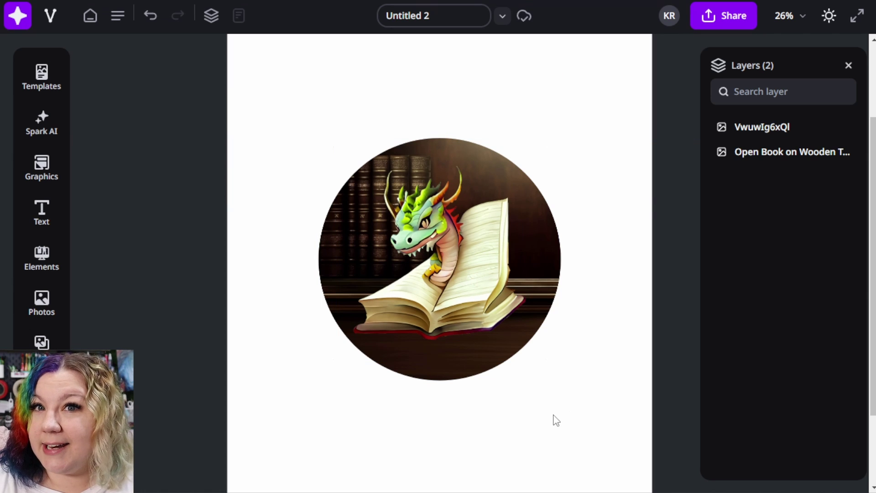
Step: Add text layers 'I'm a book dragon' and 'I'm not a book worm', with the dragon line on top
click(52, 263)
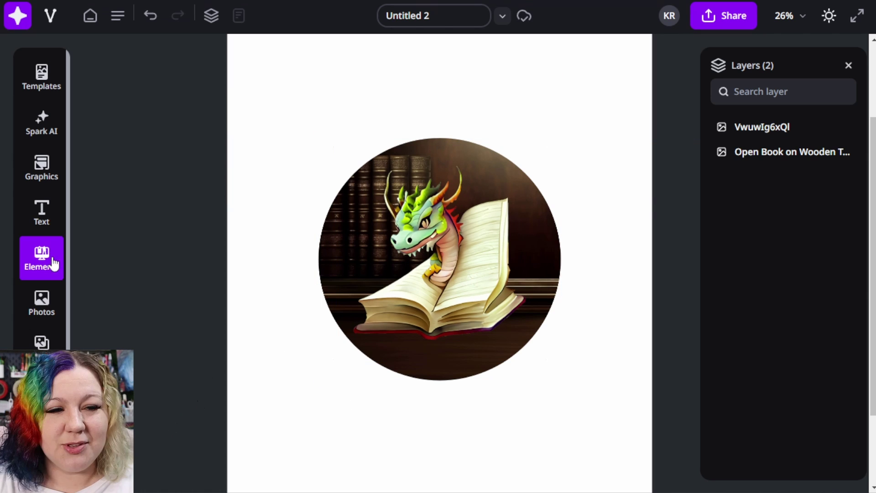
click(54, 221)
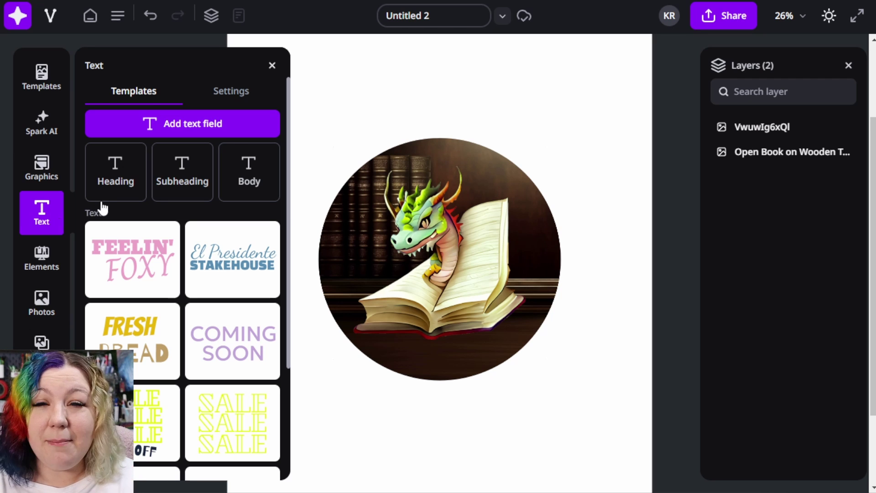
scroll(144, 292, down, 3)
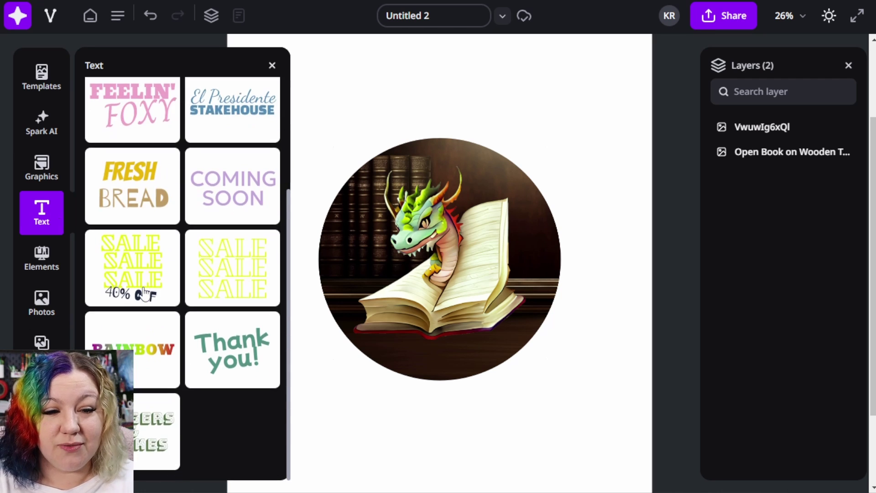
scroll(144, 292, up, 3)
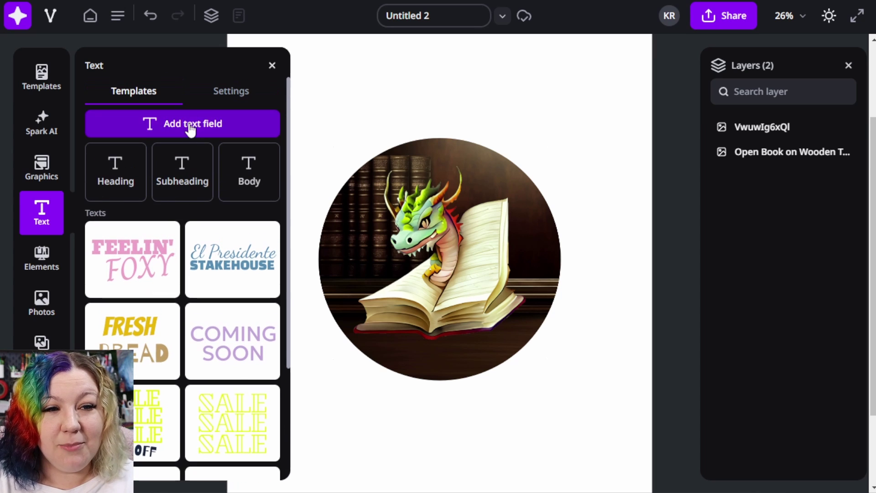
click(203, 125)
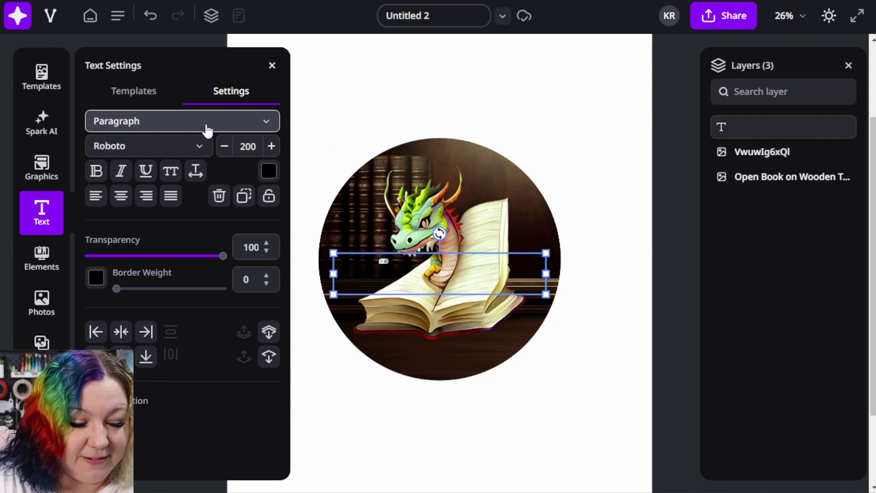
text(I'm a book dragon)
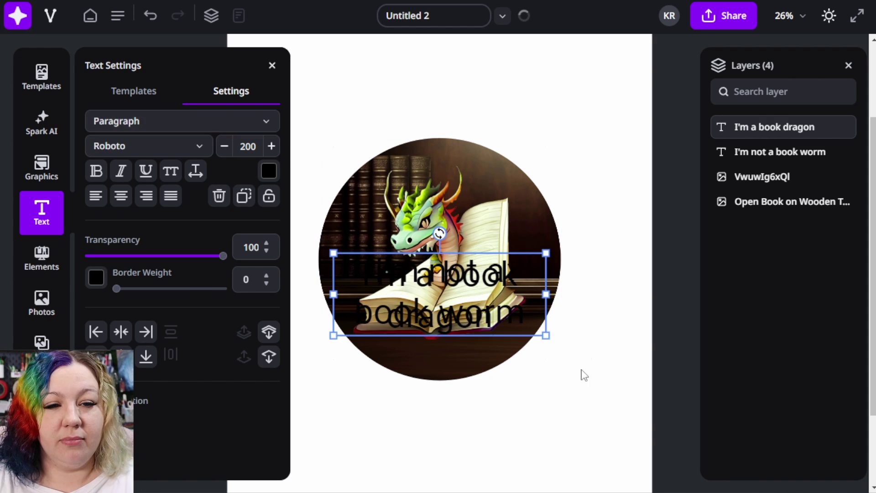
click(582, 371)
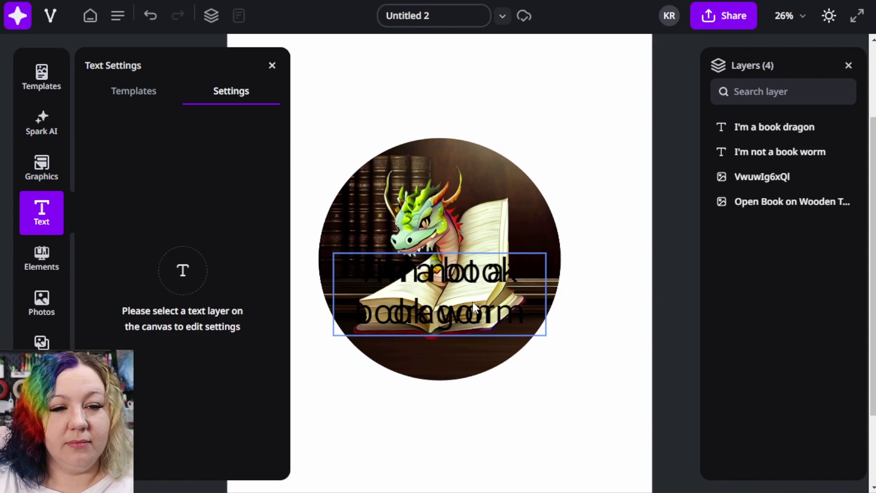
drag(475, 308, 490, 222)
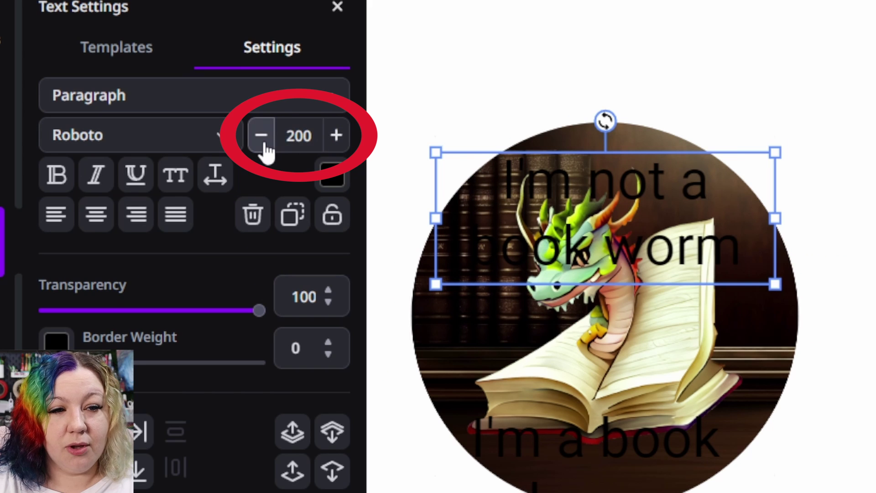
Step: Adjust the 'I'm not a book worm' text size, settling on font size 96
click(225, 147)
click(224, 147)
click(225, 147)
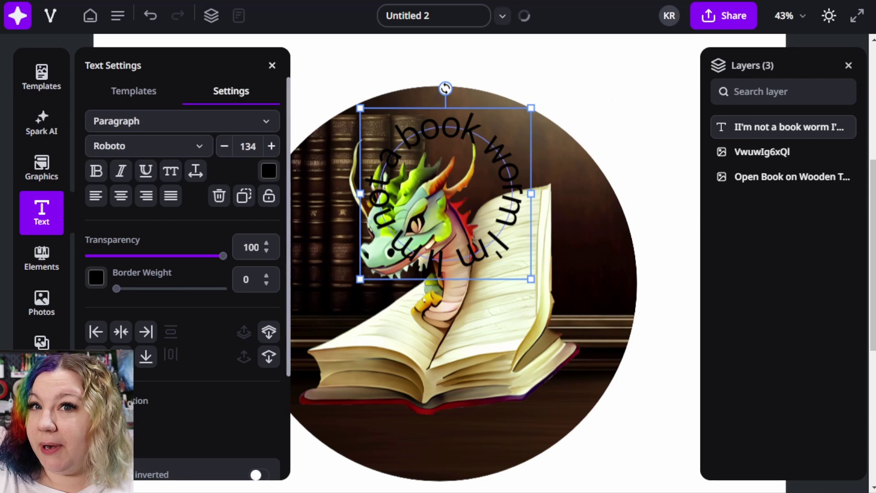
click(225, 146)
click(271, 146)
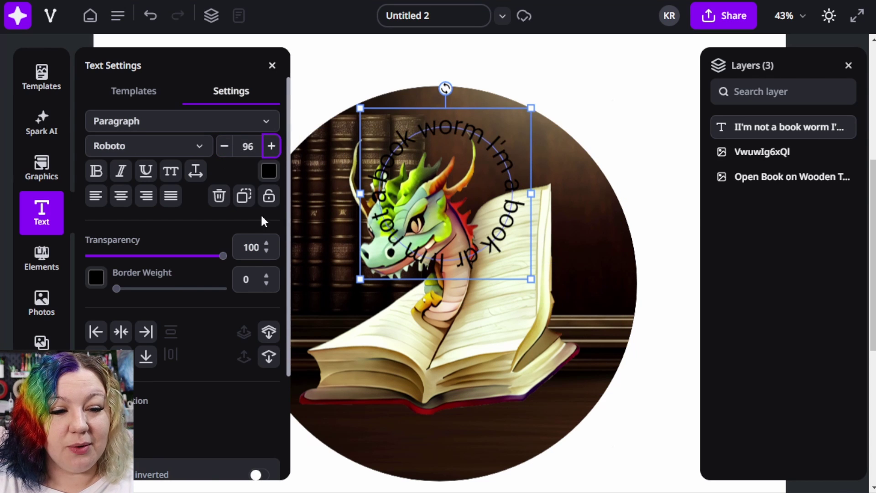
click(269, 171)
click(172, 196)
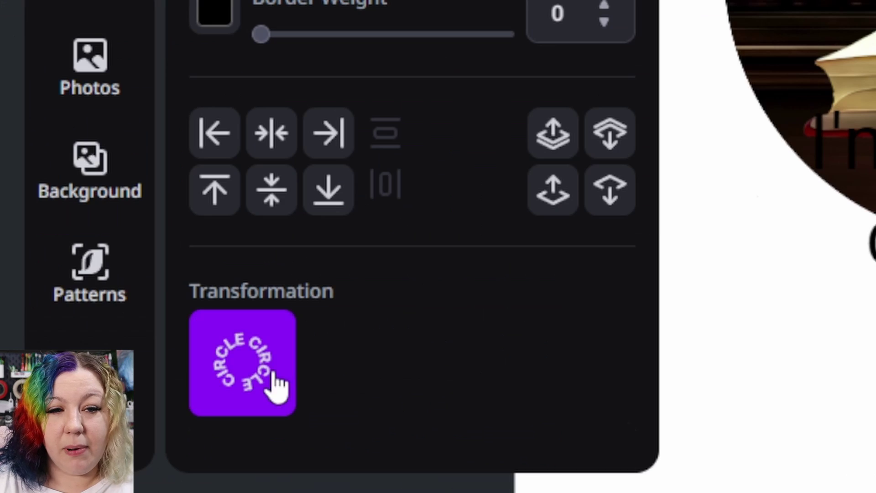
Step: Curve 'I'm a book dragon' around the circle's bottom, enlarge it, and group all layers
click(276, 383)
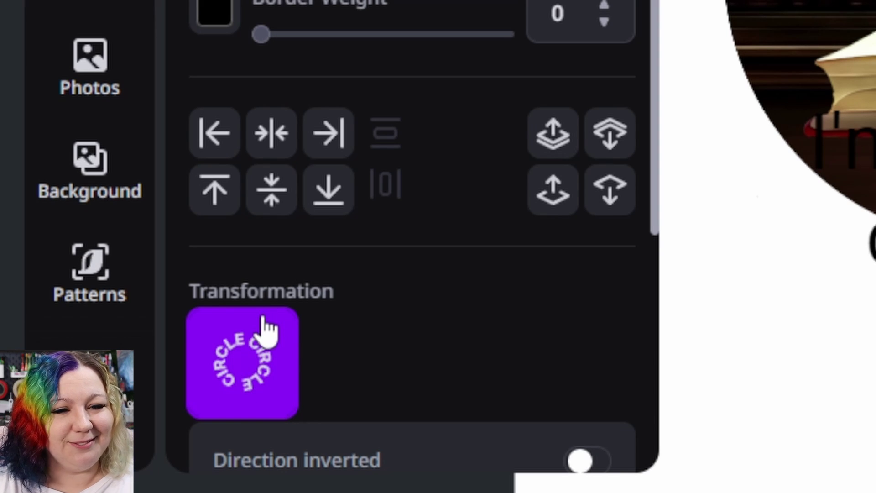
scroll(581, 163, down, 5)
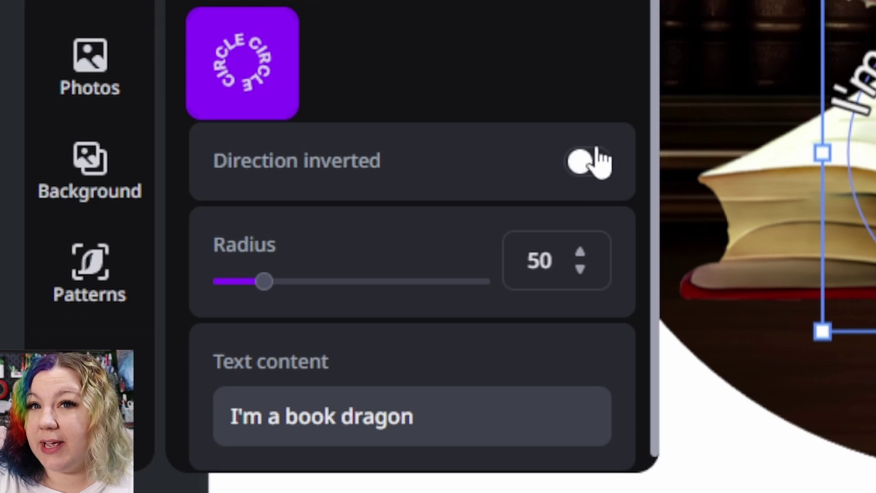
click(587, 174)
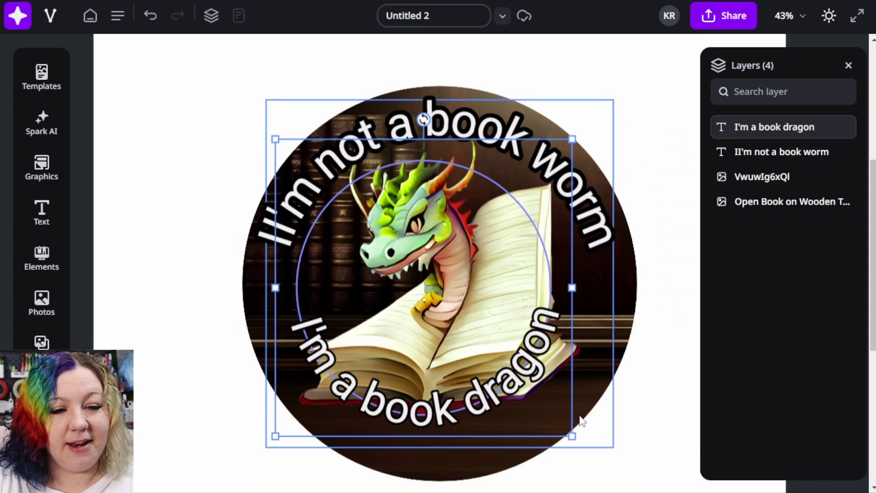
drag(583, 422, 590, 463)
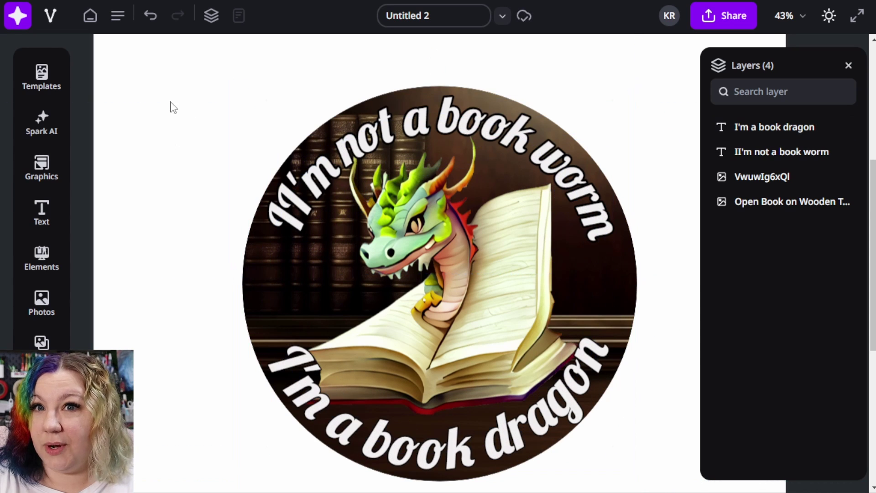
drag(174, 96, 609, 476)
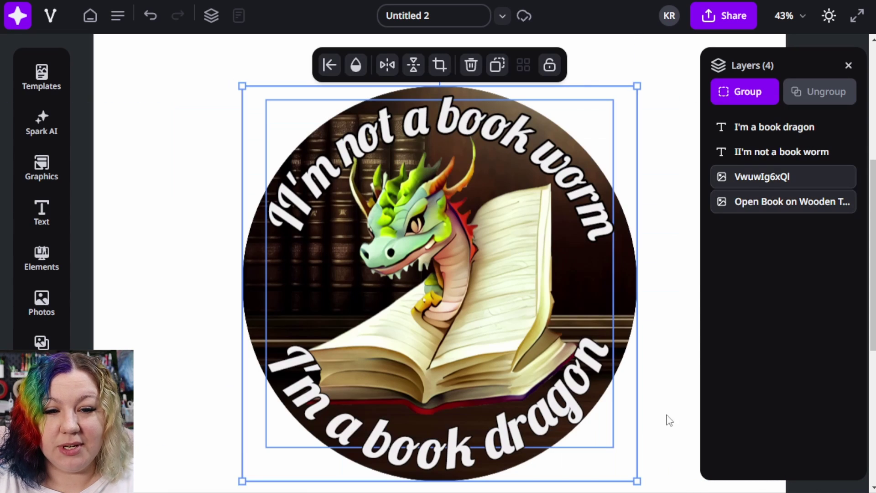
click(763, 94)
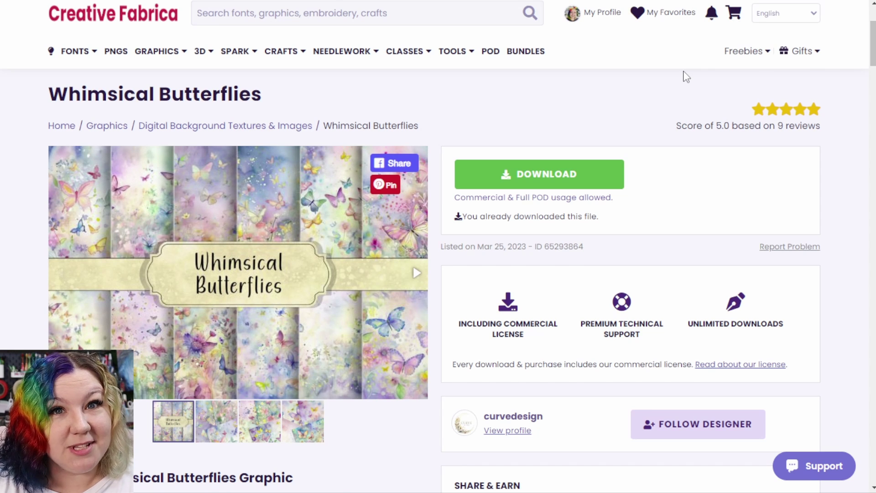
Step: Download the Whimsical Butterflies graphic from its product page
click(539, 182)
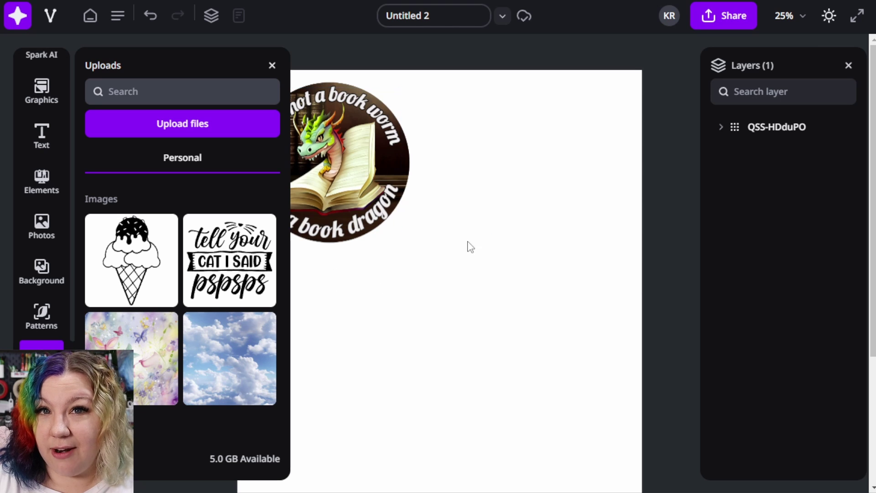
Step: Upload the butterfly image 3.jpg and drag it onto the Untitled 2 page
click(170, 131)
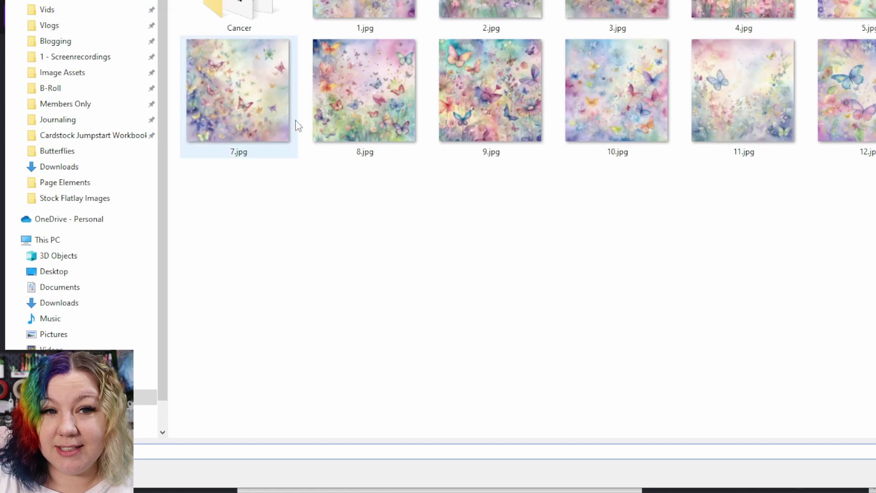
click(610, 14)
click(520, 311)
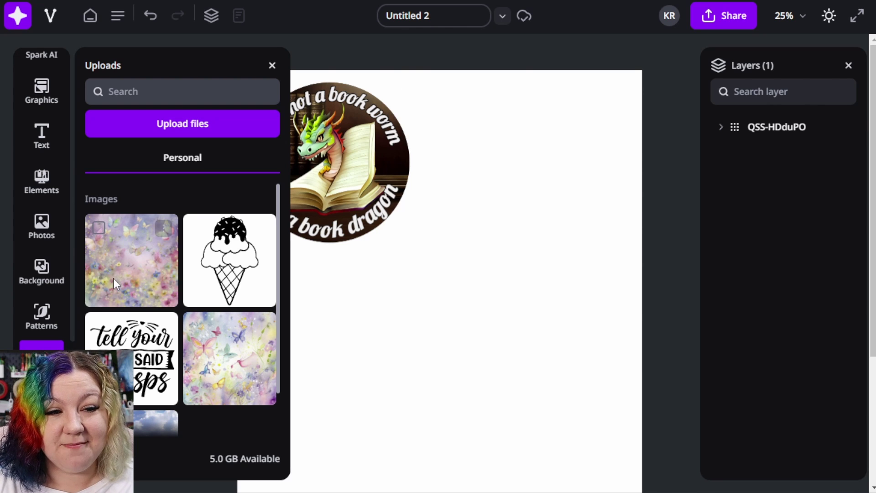
drag(113, 278, 421, 283)
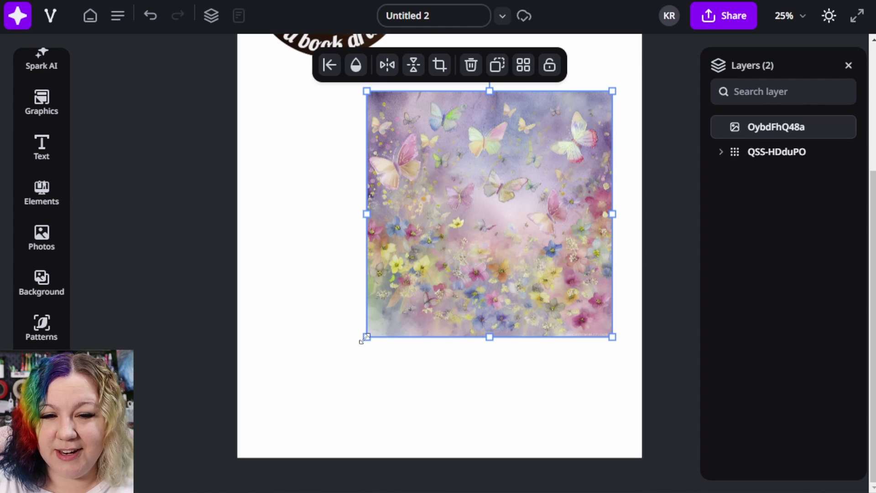
Step: Shrink the butterfly image and add the FEELIN' FOXY text template
drag(367, 338, 408, 293)
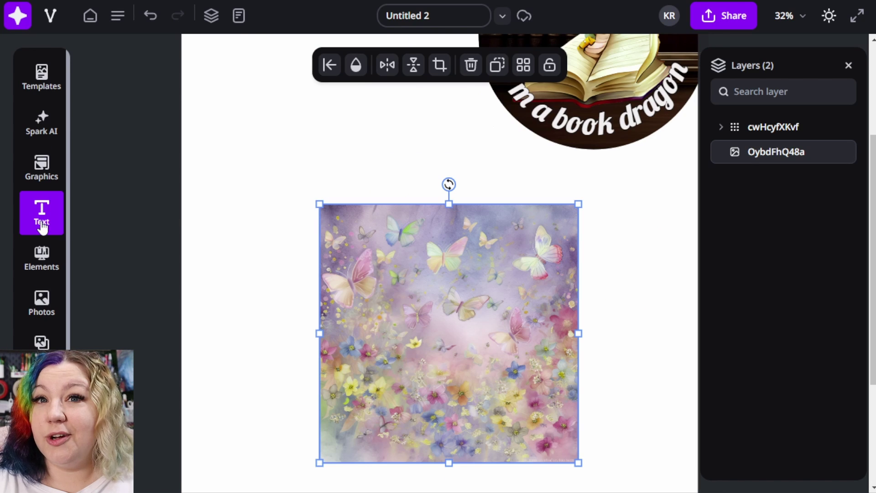
click(42, 224)
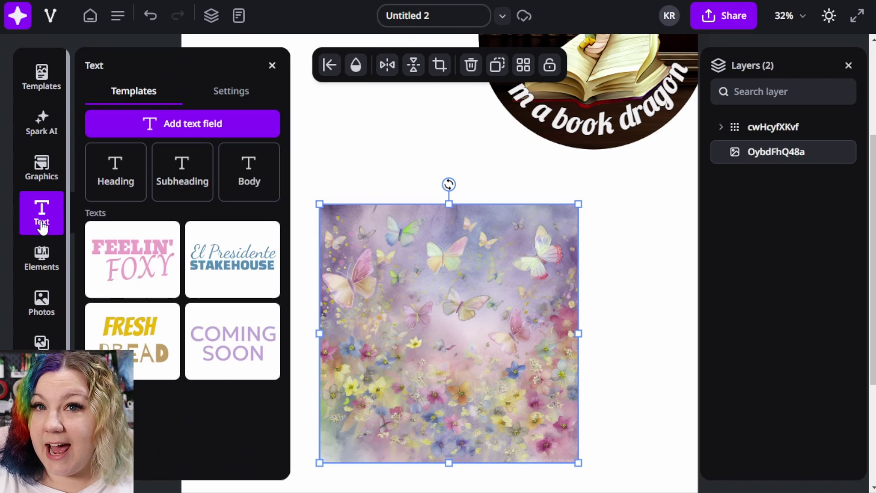
click(143, 262)
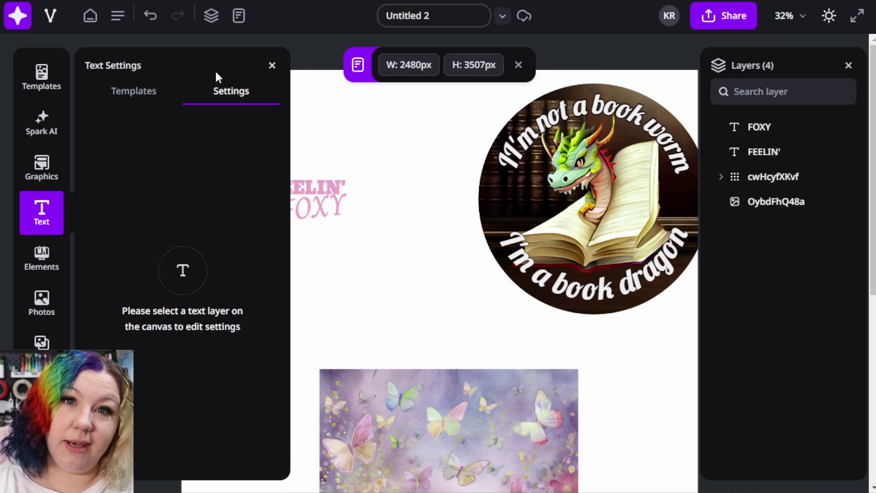
Step: Move the FEELIN' FOXY text over the butterfly image and enlarge it across it
click(272, 66)
drag(240, 143, 362, 279)
drag(309, 206, 434, 475)
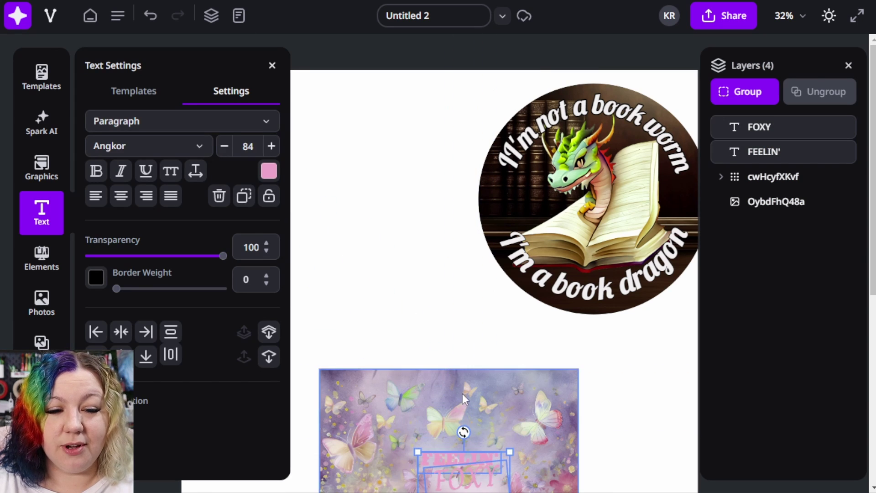
scroll(442, 368, down, 5)
drag(463, 148, 671, 262)
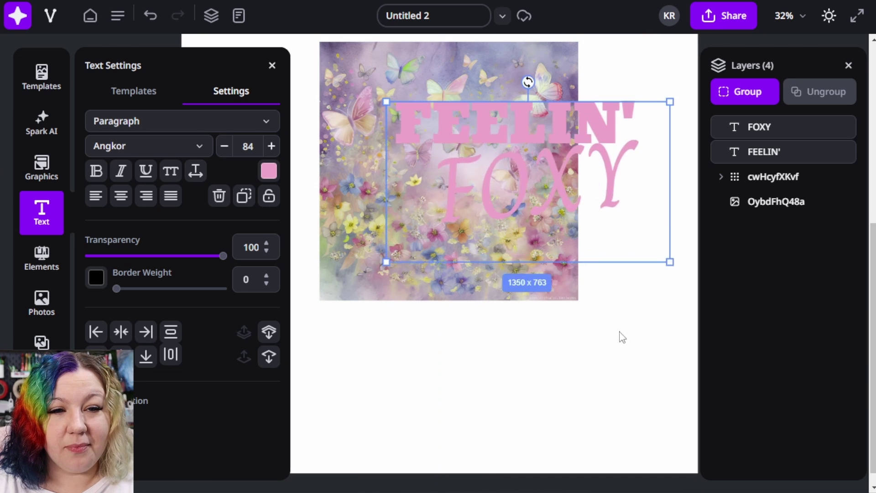
drag(552, 195, 486, 199)
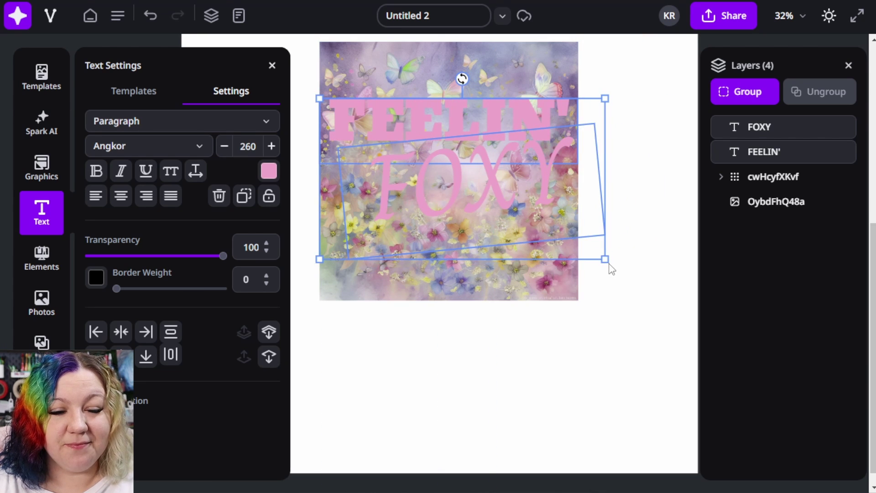
Step: Give both FEELIN' and FOXY text lines a thick black outline at border weight 21
click(611, 269)
click(438, 128)
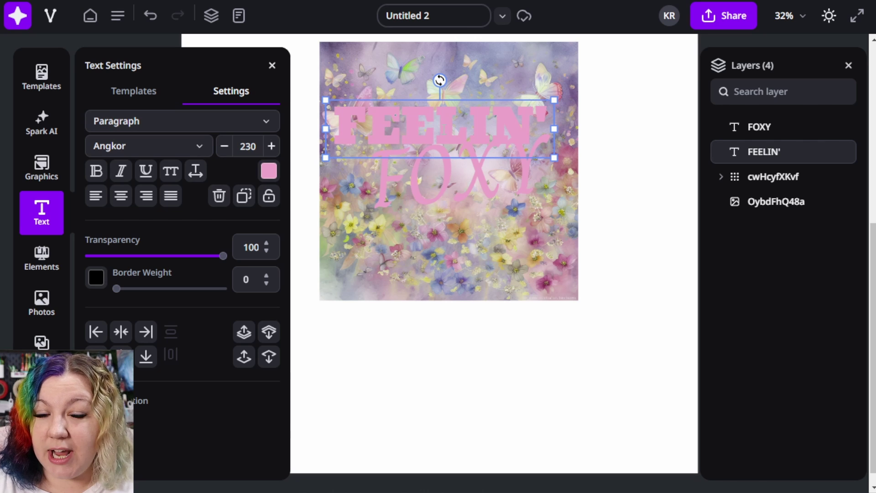
click(598, 173)
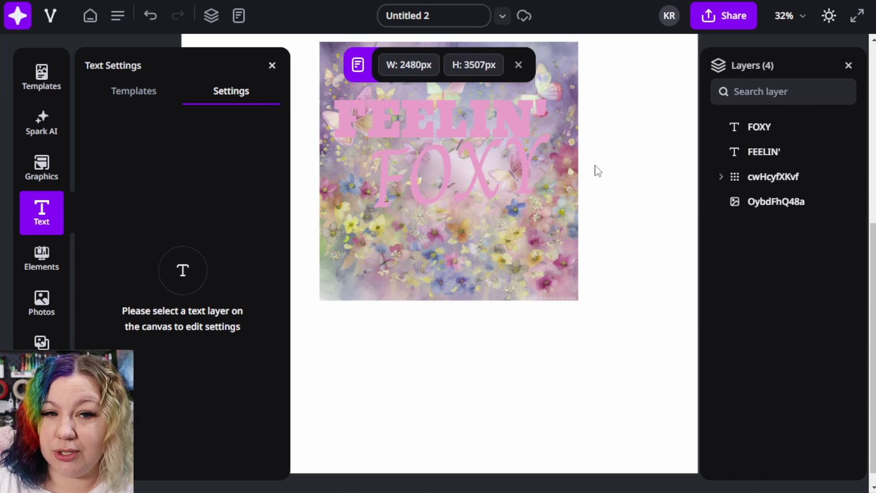
click(467, 125)
shift+click(453, 194)
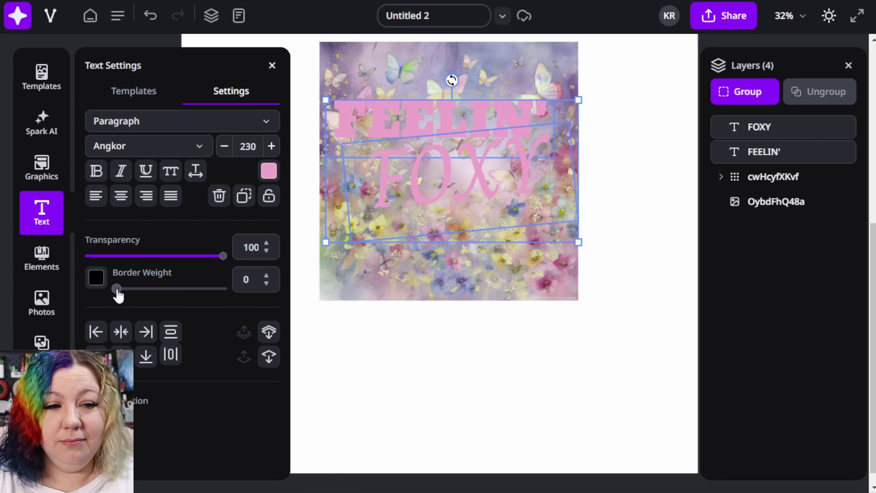
drag(118, 295, 140, 293)
click(564, 437)
scroll(565, 437, up, 3)
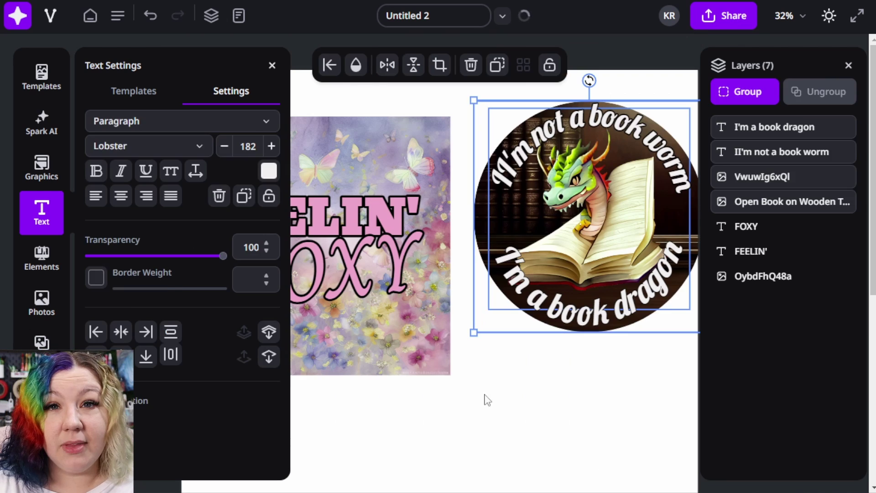
Step: Search the Graphics library for 'book' and browse the book-reading dragon results
click(516, 426)
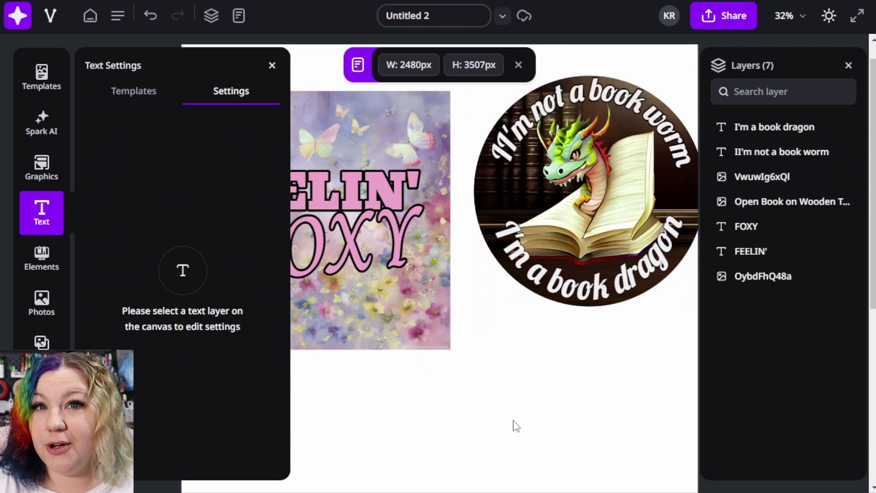
scroll(515, 424, down, 6)
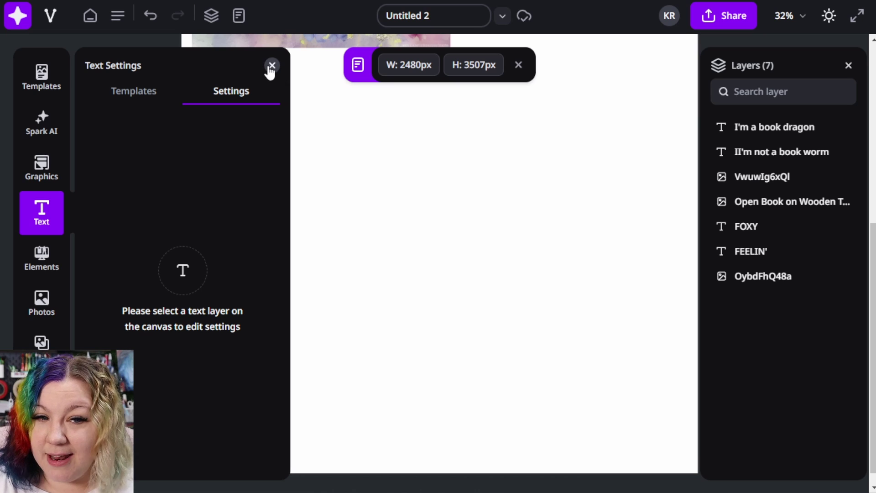
click(39, 171)
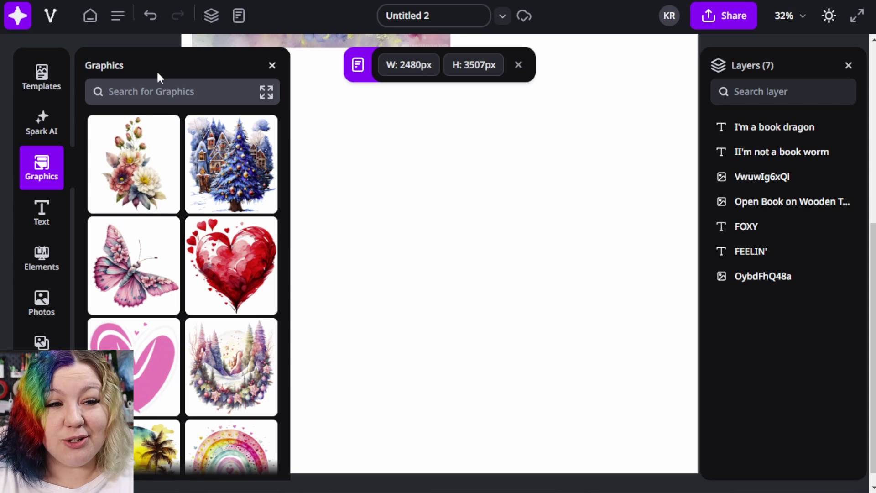
click(167, 93)
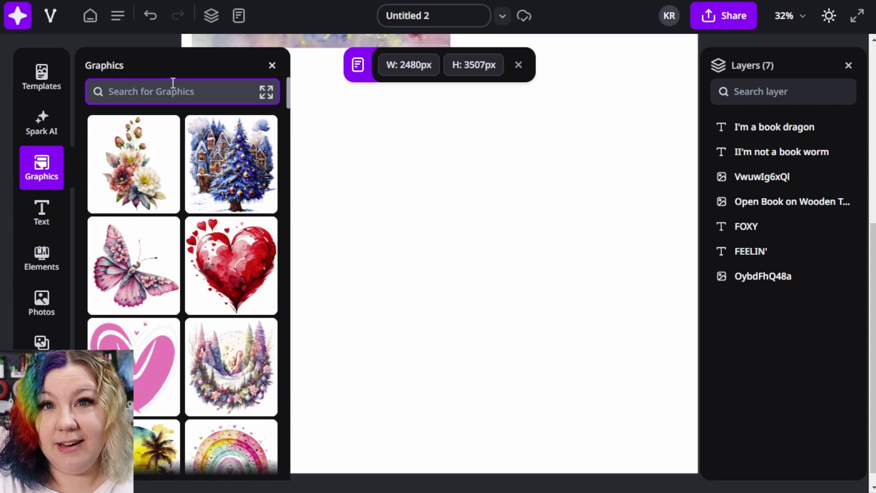
text(b)
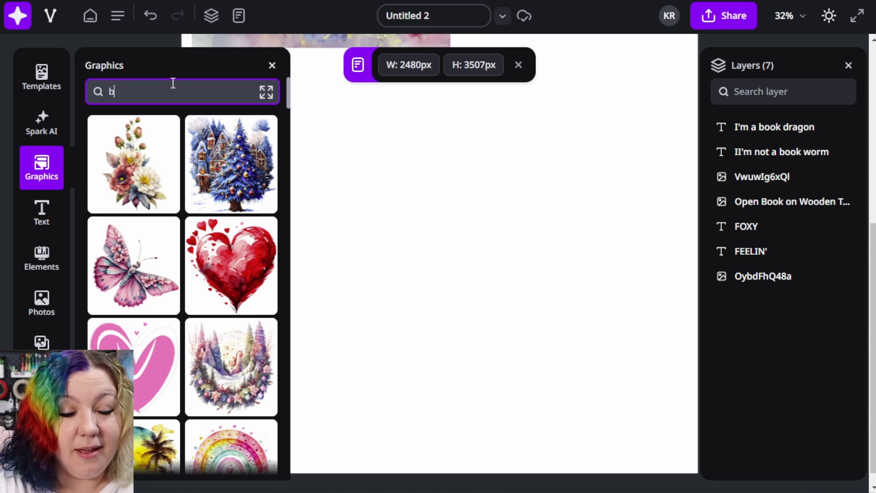
text(ook dragon)
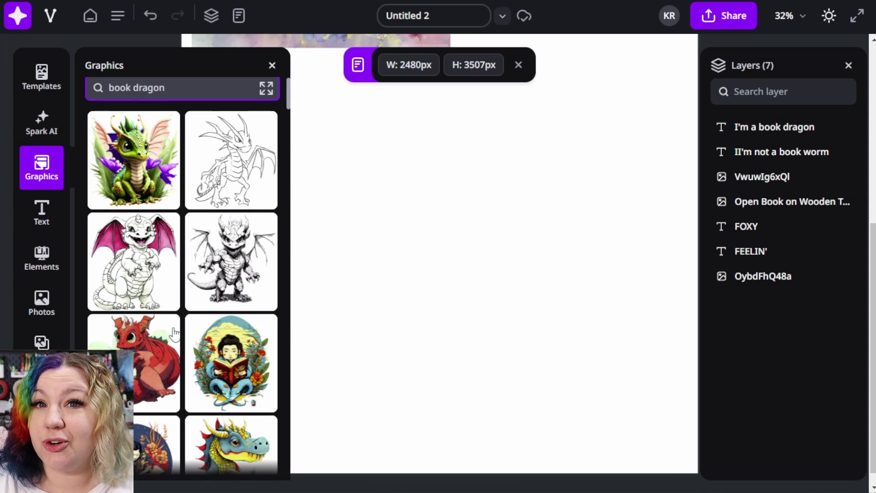
scroll(167, 342, down, 10)
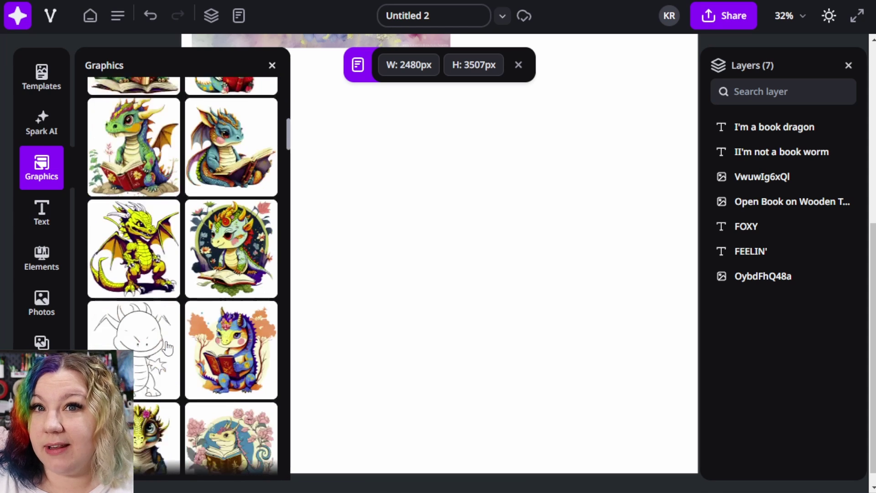
scroll(166, 342, down, 3)
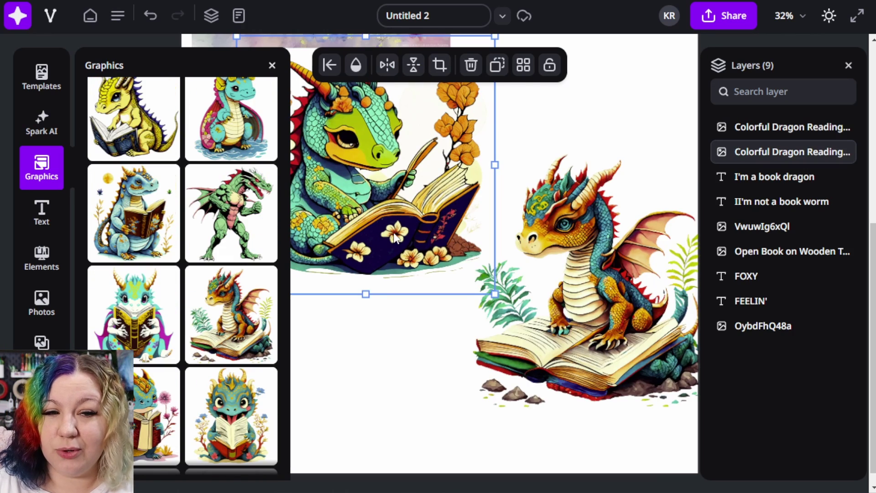
scroll(394, 237, down, 1)
Step: Move the green dragon down beside the other dragon on the lower page
click(272, 65)
scroll(395, 309, down, 4)
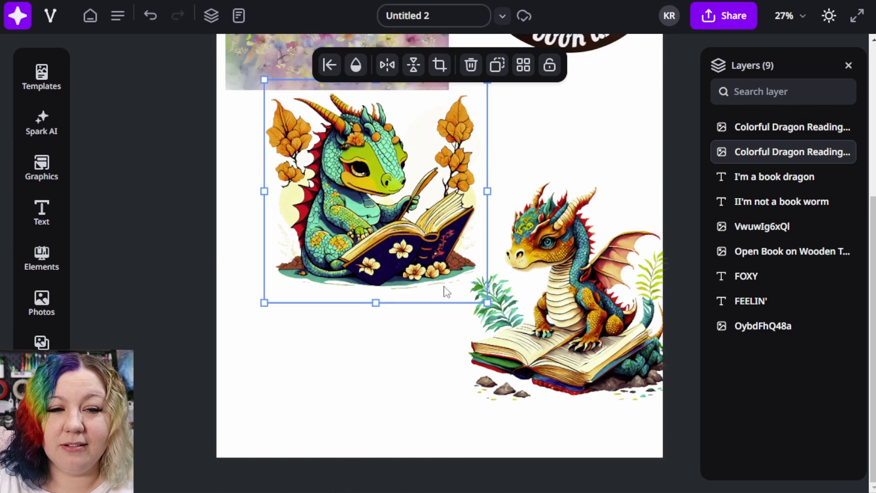
drag(400, 230, 354, 304)
key(Escape)
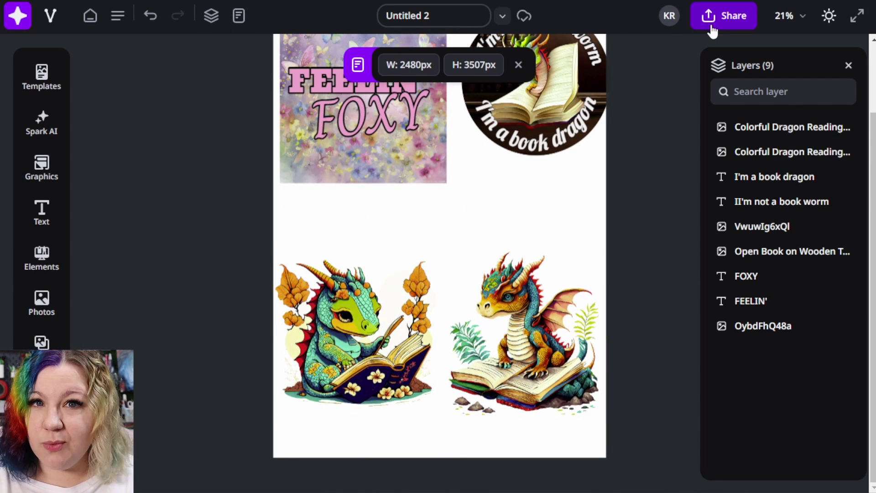
Step: Download the page as a PNG with Remove Background switched on
click(727, 22)
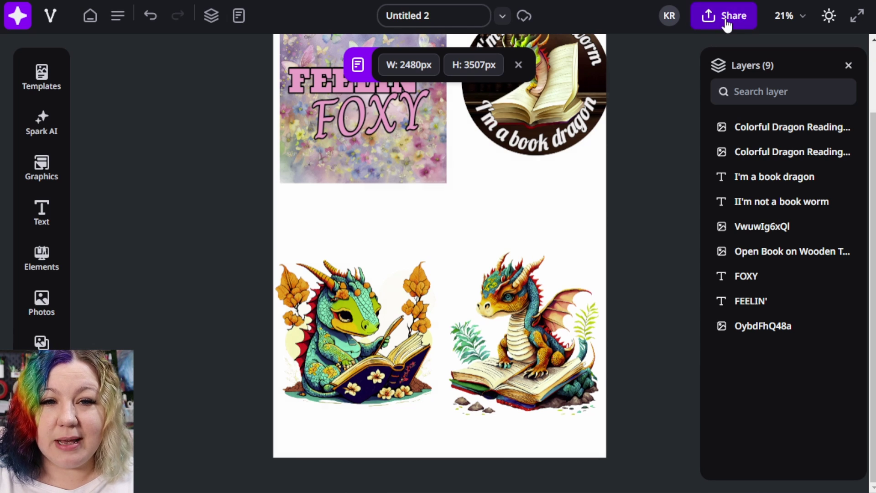
click(458, 253)
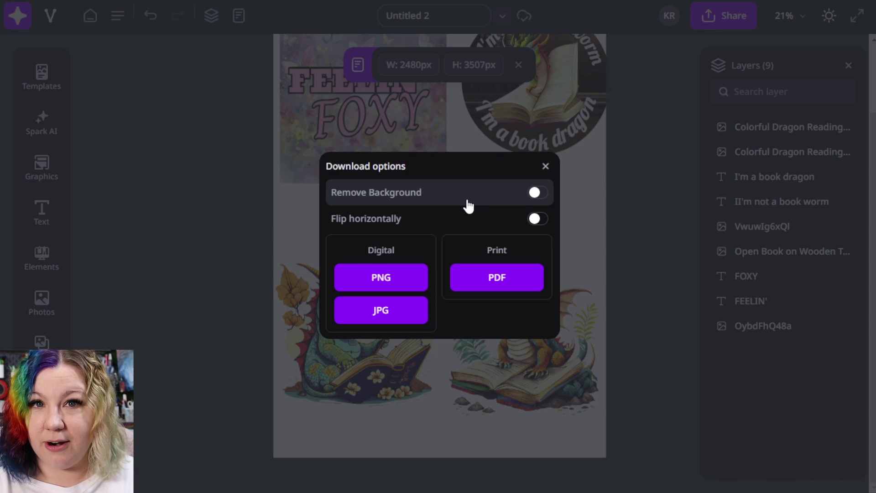
click(510, 201)
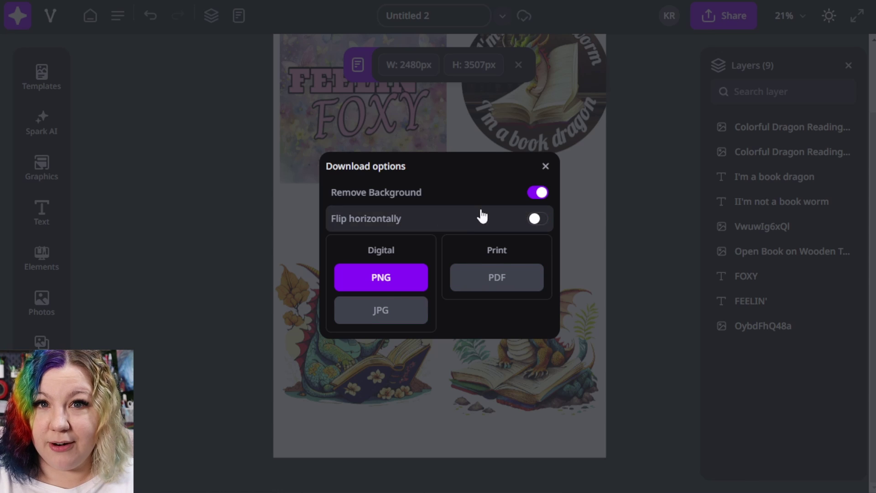
click(391, 277)
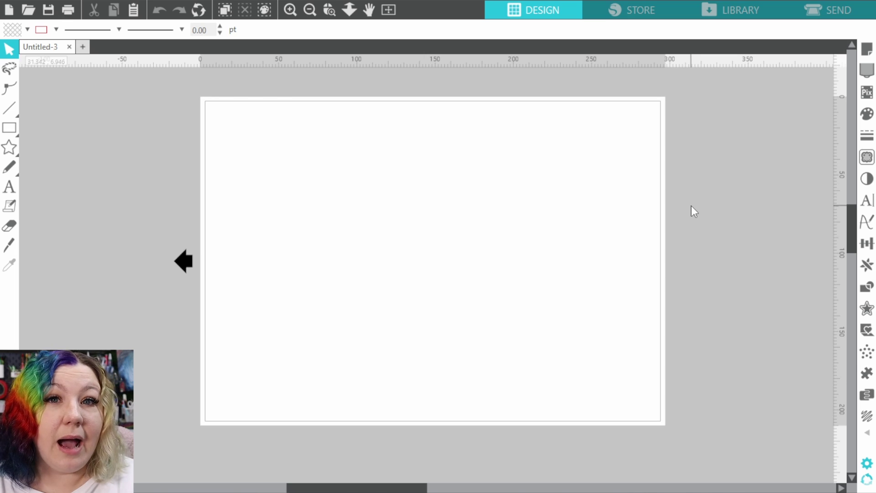
Step: Confirm the landscape A4 page and draw a rectangle marking the mug print area
click(867, 48)
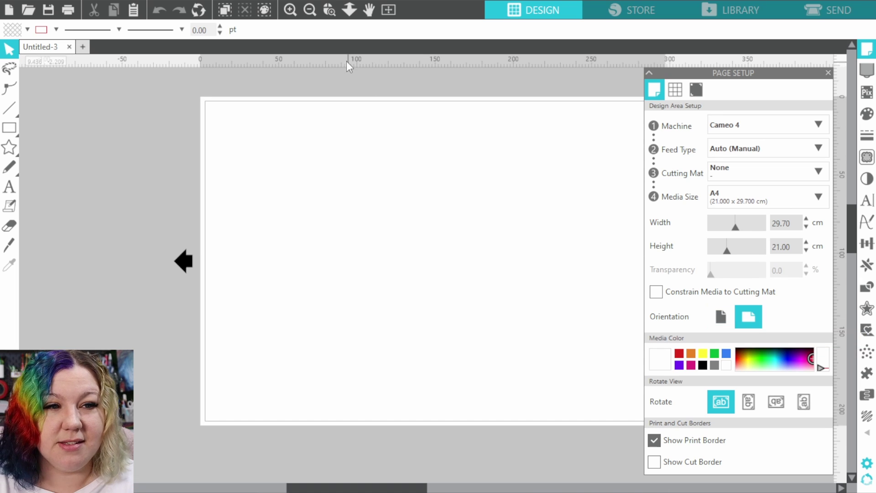
click(9, 133)
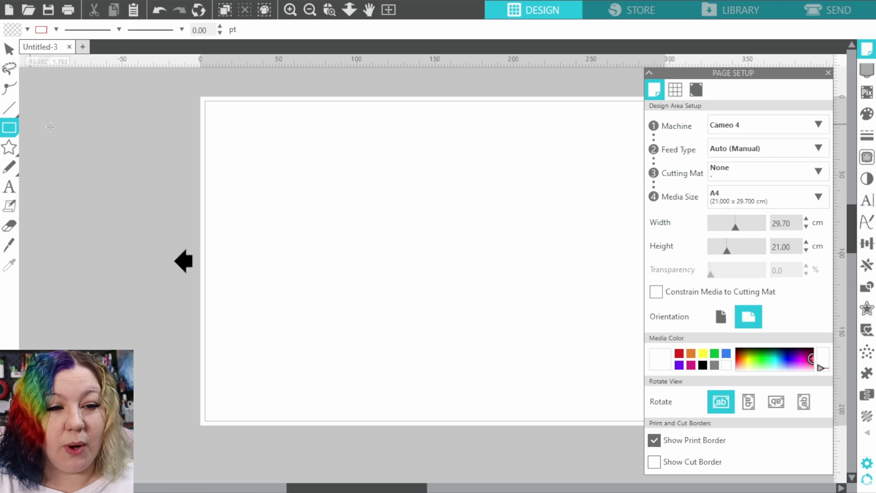
mouse_move(221, 254)
mouse_down()
mouse_move(602, 417)
mouse_move(594, 393)
mouse_move(594, 402)
mouse_move(550, 404)
mouse_up()
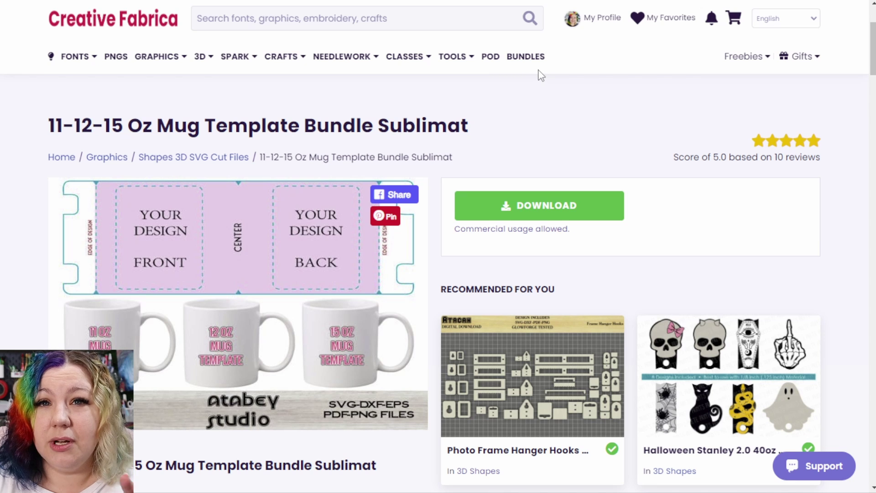
mouse_move(593, 31)
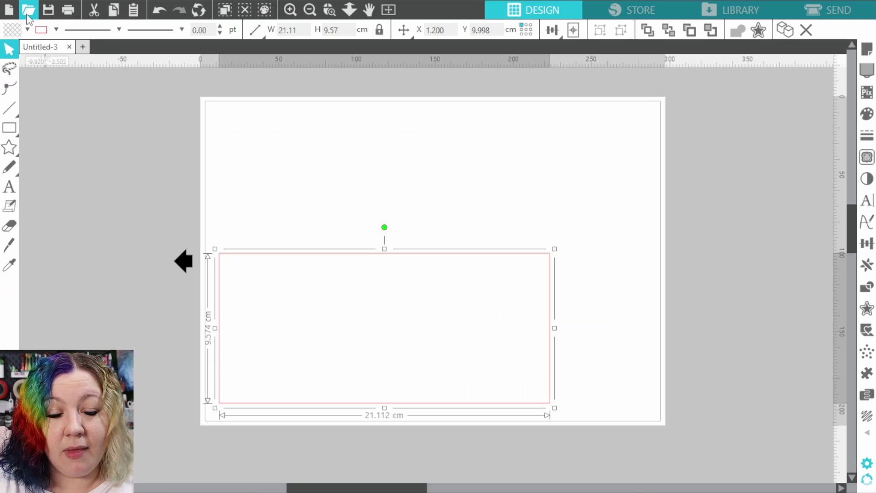
Step: Open the exported dragon design from the Downloads folder
click(28, 14)
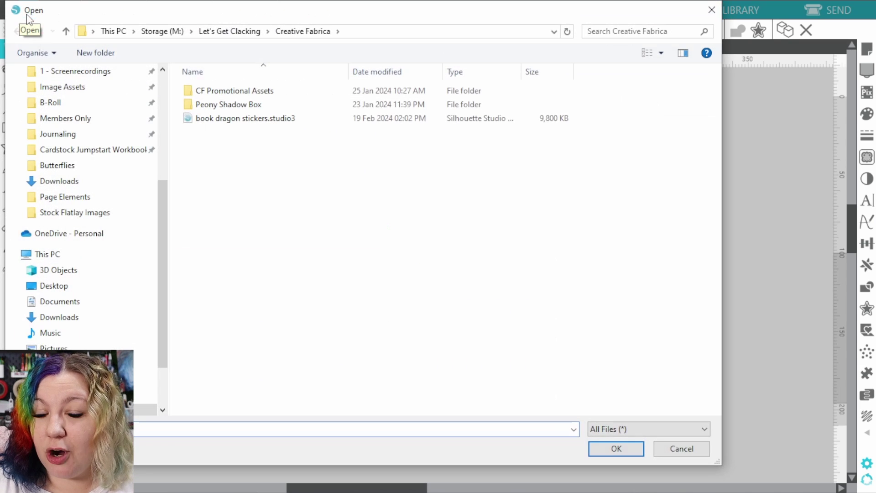
click(69, 319)
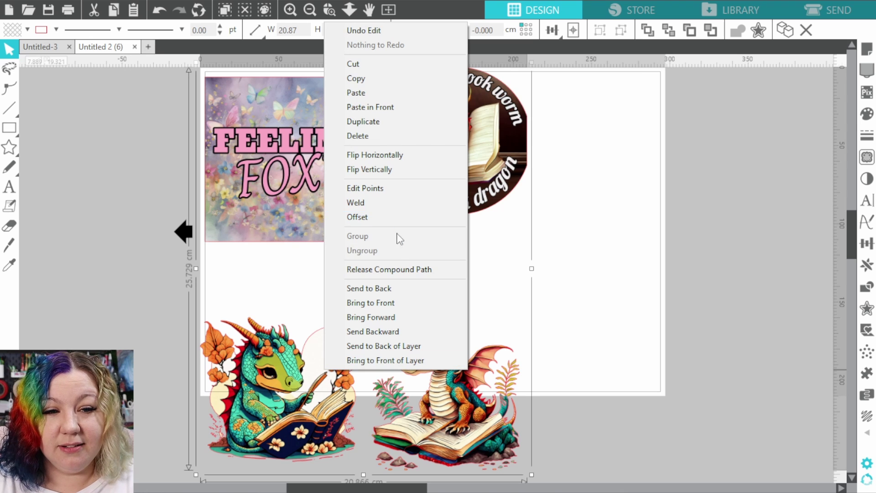
click(398, 273)
click(618, 268)
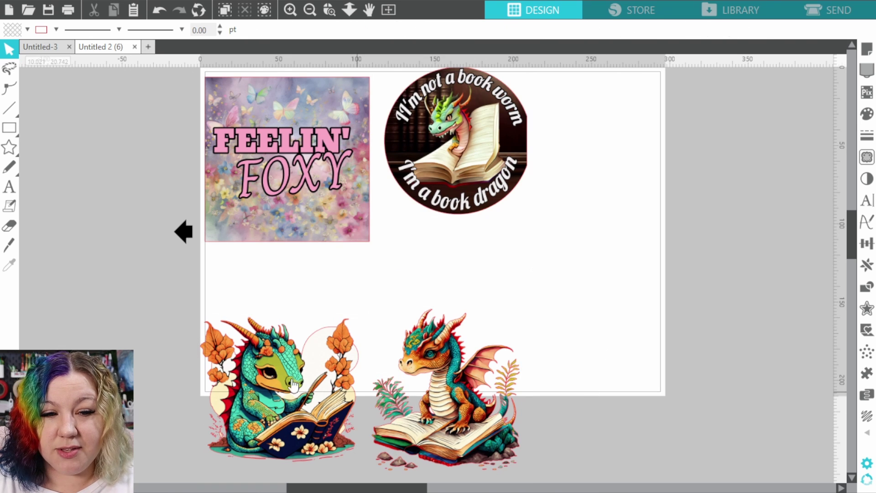
drag(178, 311, 431, 437)
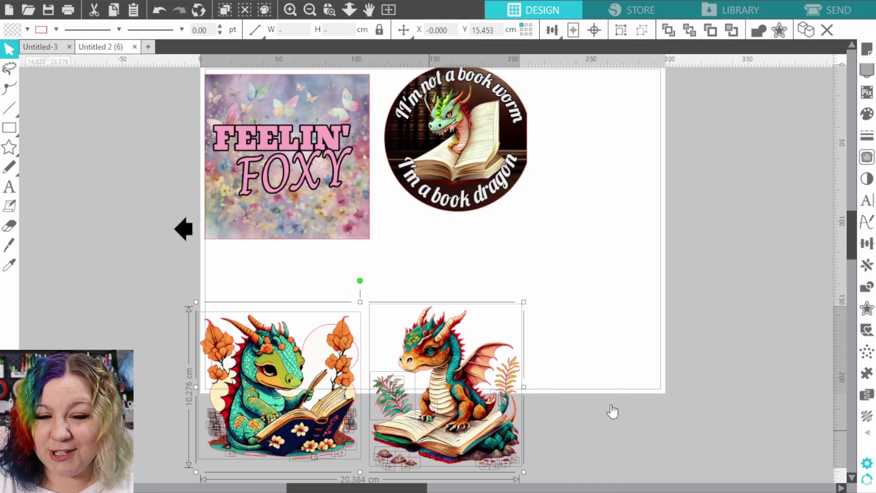
click(538, 369)
scroll(479, 296, down, 3)
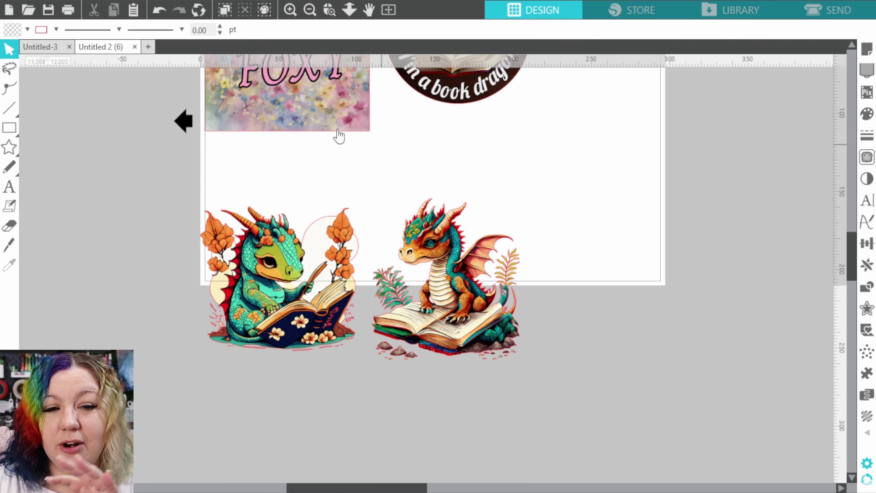
Step: Make the right dragon a compound path and move it to the upper right of the page
drag(368, 173, 555, 393)
right_click(441, 257)
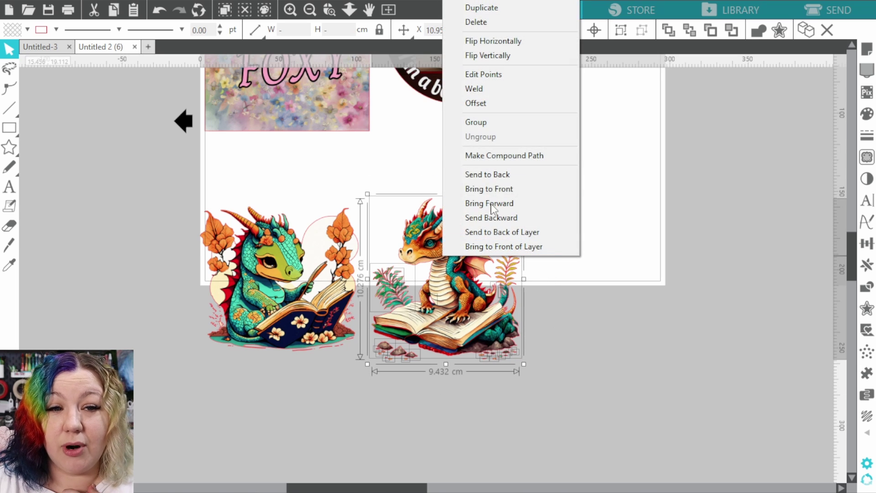
click(523, 156)
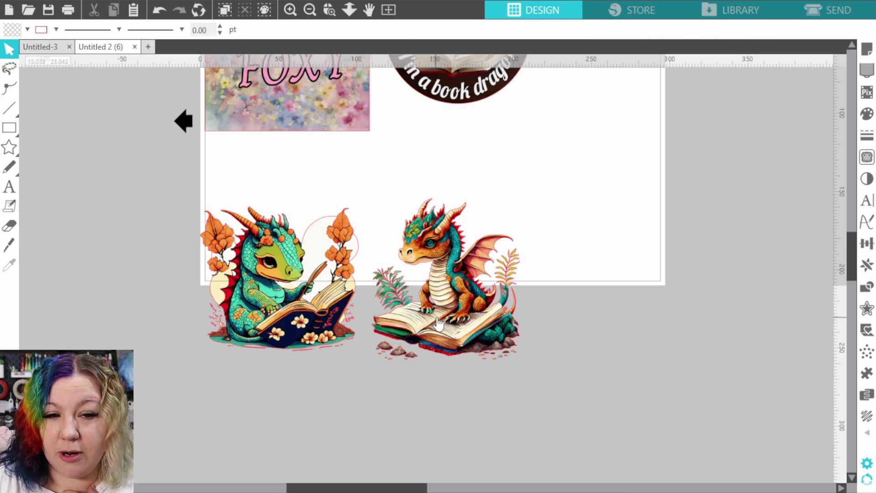
drag(439, 318, 544, 203)
click(424, 256)
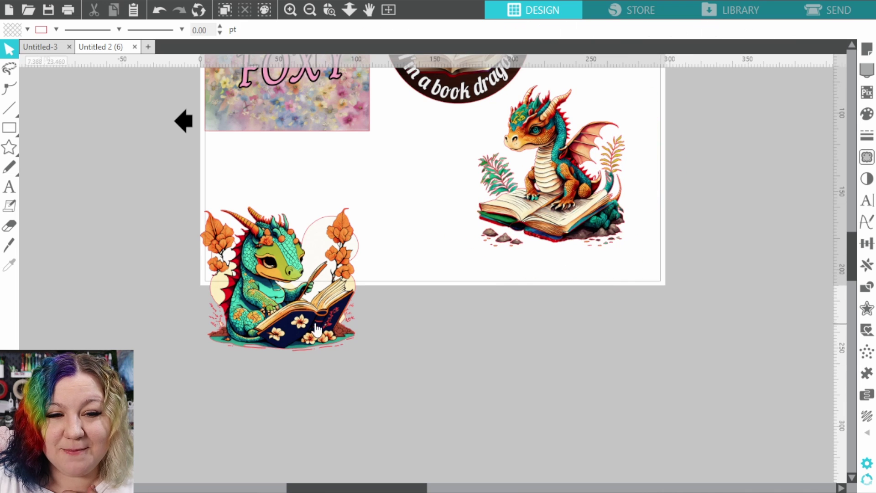
Step: Make the left dragon a compound path and set both dragons side by side
drag(137, 162, 423, 360)
right_click(284, 294)
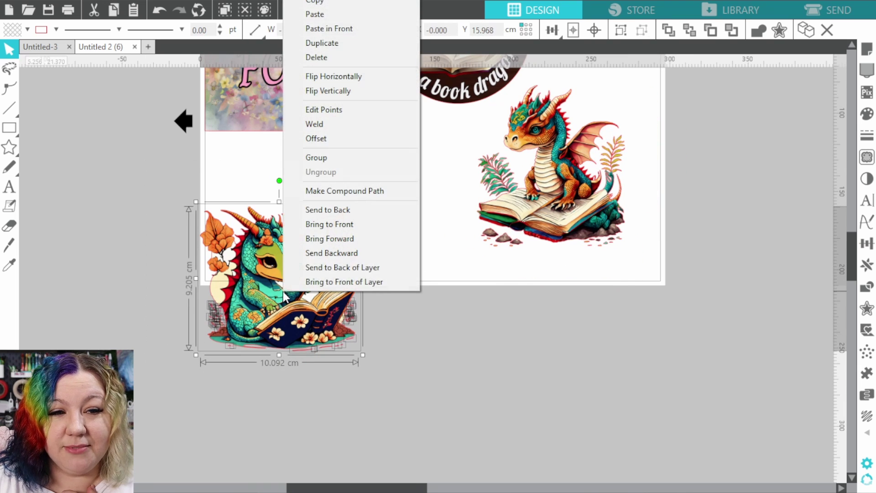
click(345, 191)
drag(304, 332, 387, 273)
drag(542, 198, 534, 241)
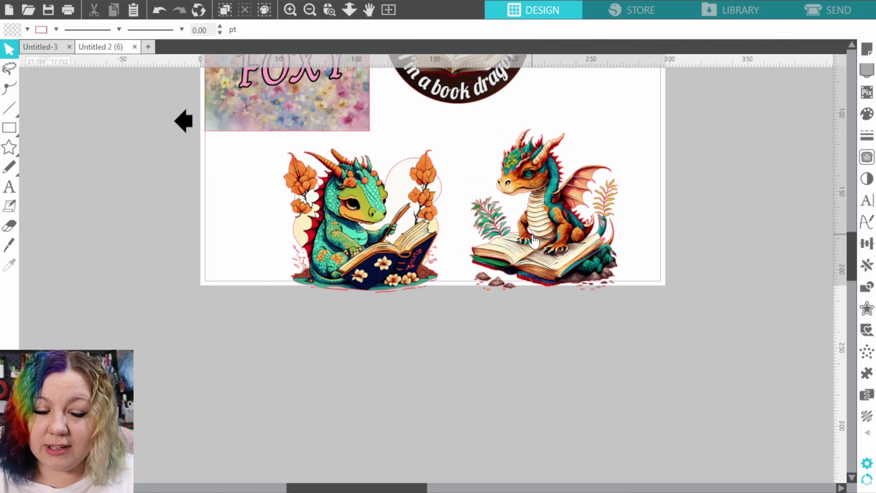
Step: Paste both dragons into Untitled-3 and shrink them to fit the print rectangle
click(531, 226)
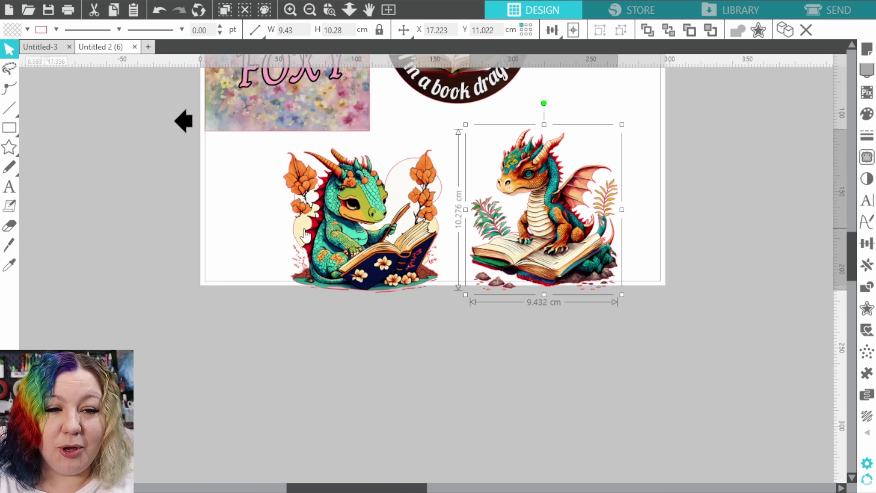
shift+click(354, 206)
click(43, 47)
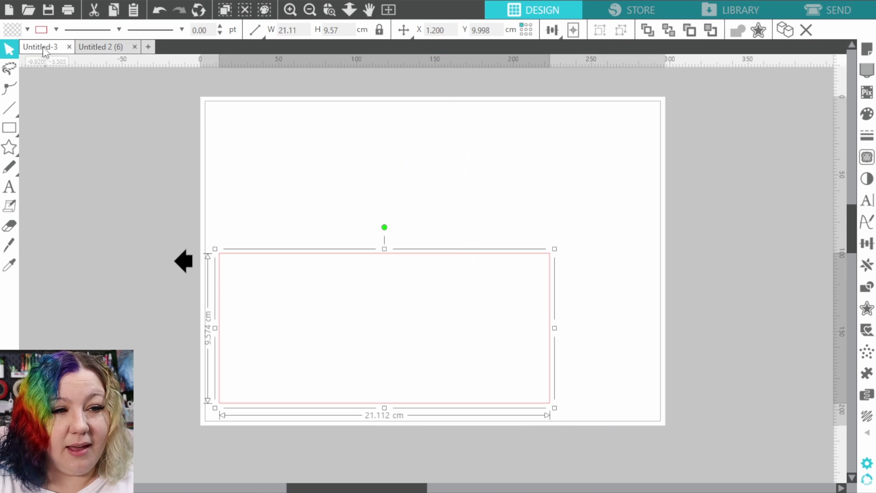
key(ctrl+v)
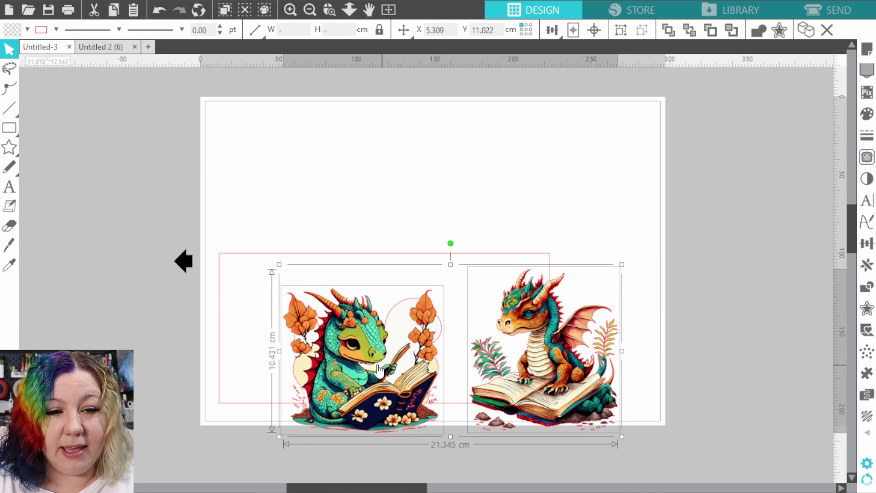
drag(374, 370, 318, 329)
drag(565, 394, 509, 376)
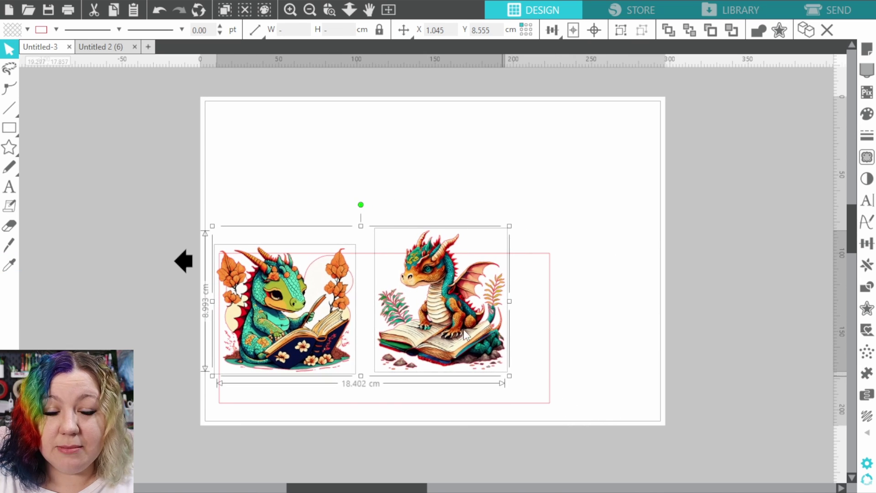
Step: Enlarge the flowered dragon to fill its half of the print rectangle
scroll(406, 339, left, 3)
scroll(456, 374, up, 2)
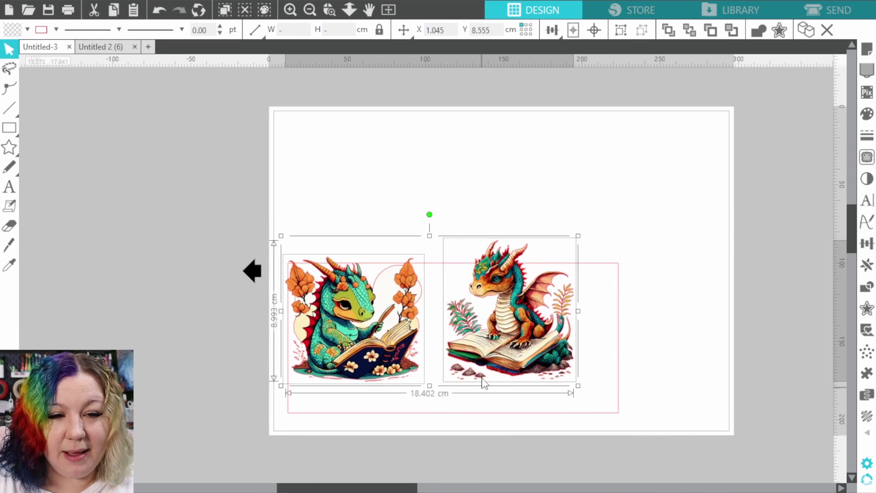
scroll(484, 407, up, 2)
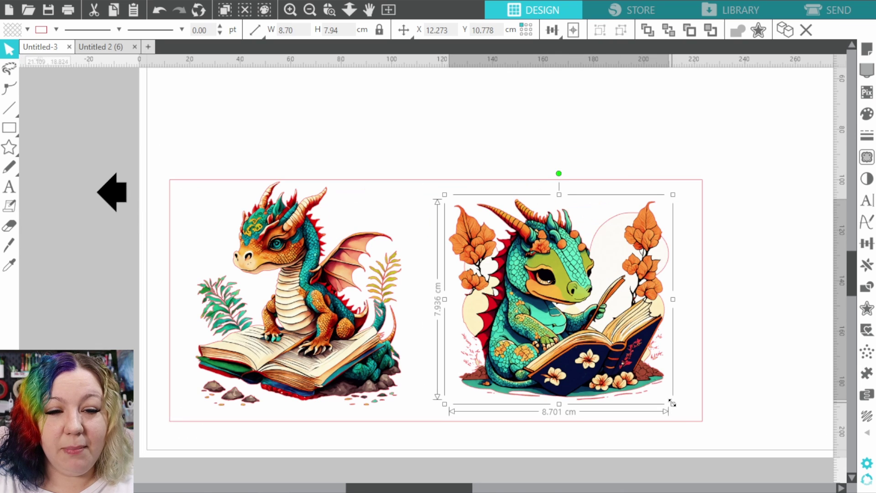
drag(673, 403, 687, 417)
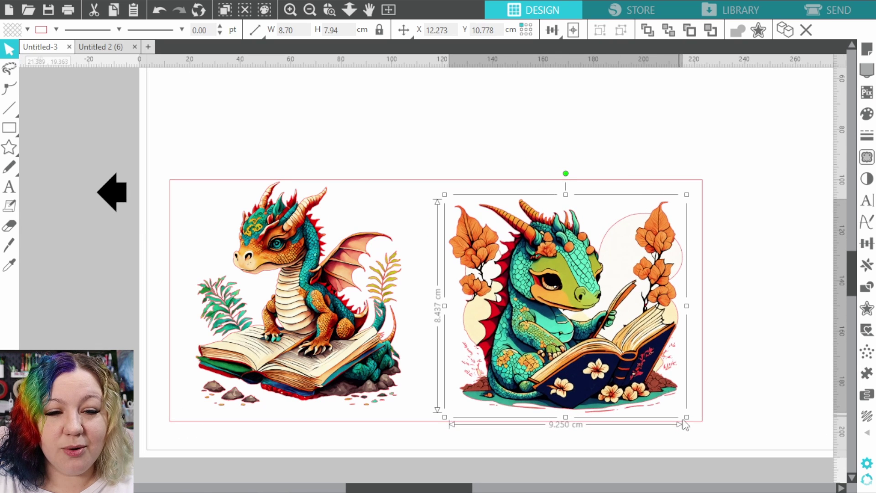
click(396, 333)
click(169, 148)
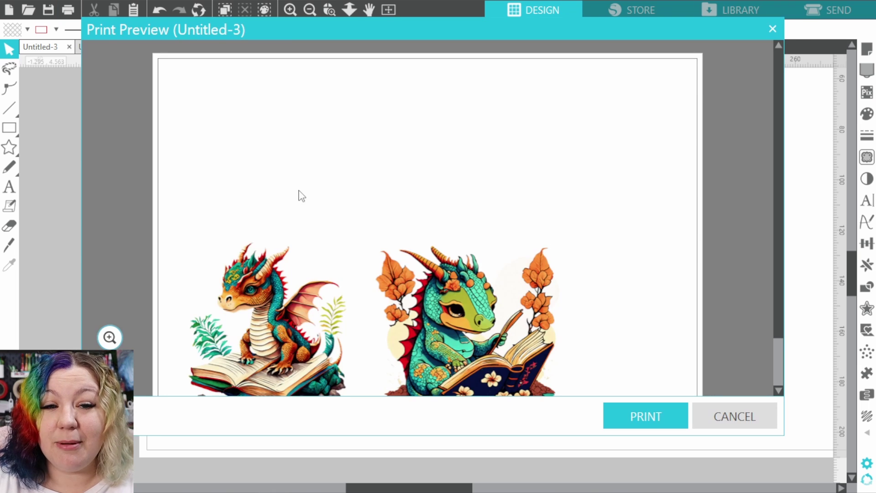
Step: Print the two-dragon layout from Print Preview on the L3150 Series printer
scroll(489, 294, down, 2)
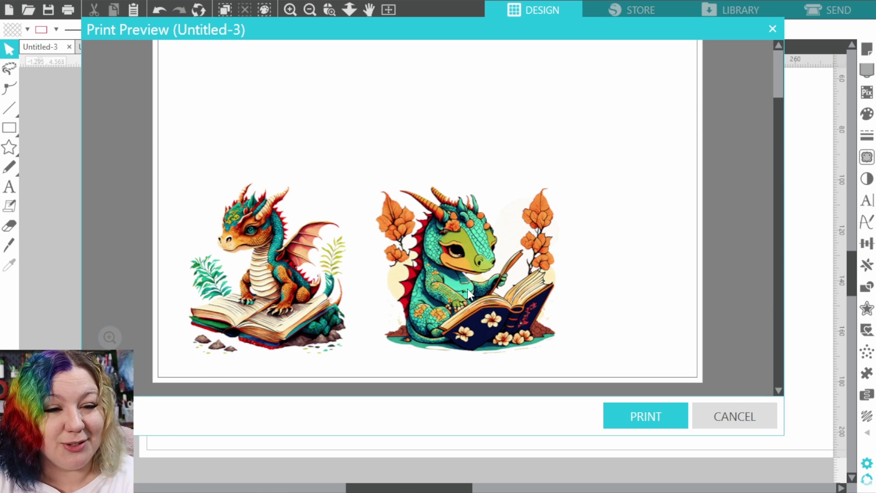
click(655, 417)
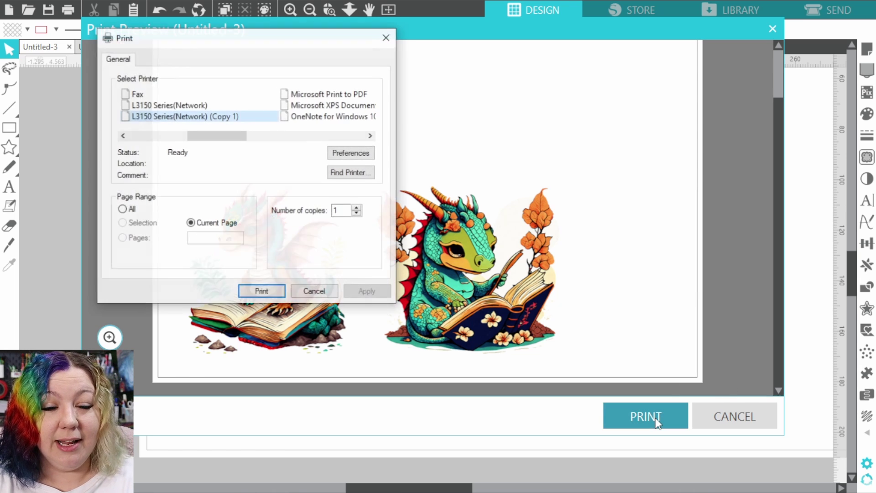
click(268, 293)
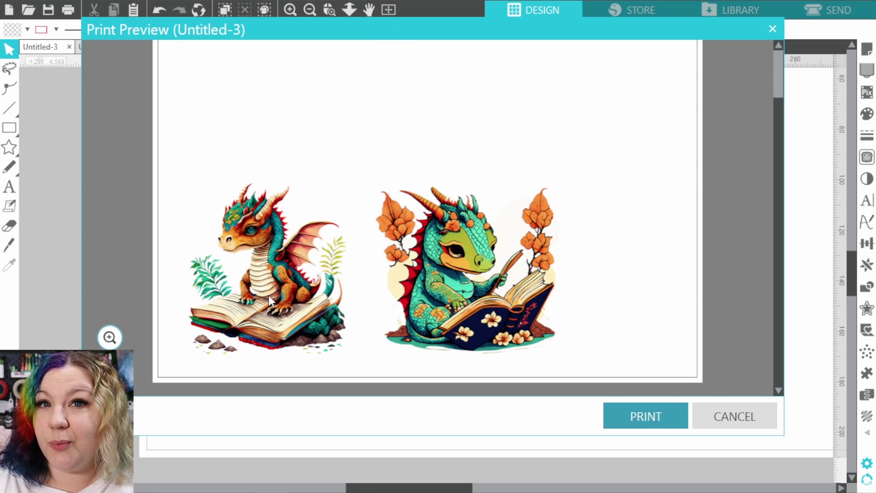